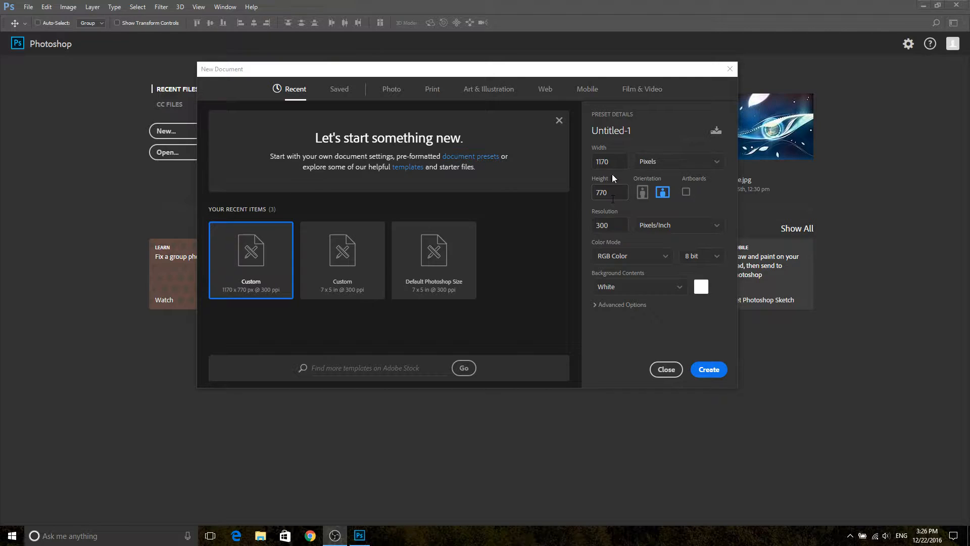
- Create a 1170 × 770 px white document at 300 pixels/inch and draw a rectangle about 1216 × 779 px over the canvas
{"action": "left_click", "coordinate": [705, 370]}
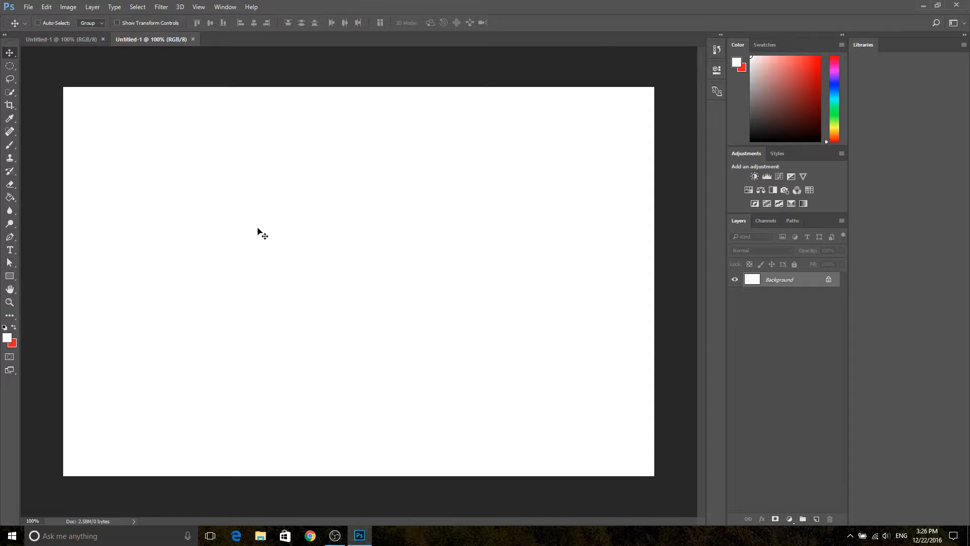
{"action": "left_click_drag", "start_coordinate": [15, 281], "coordinate": [35, 279]}
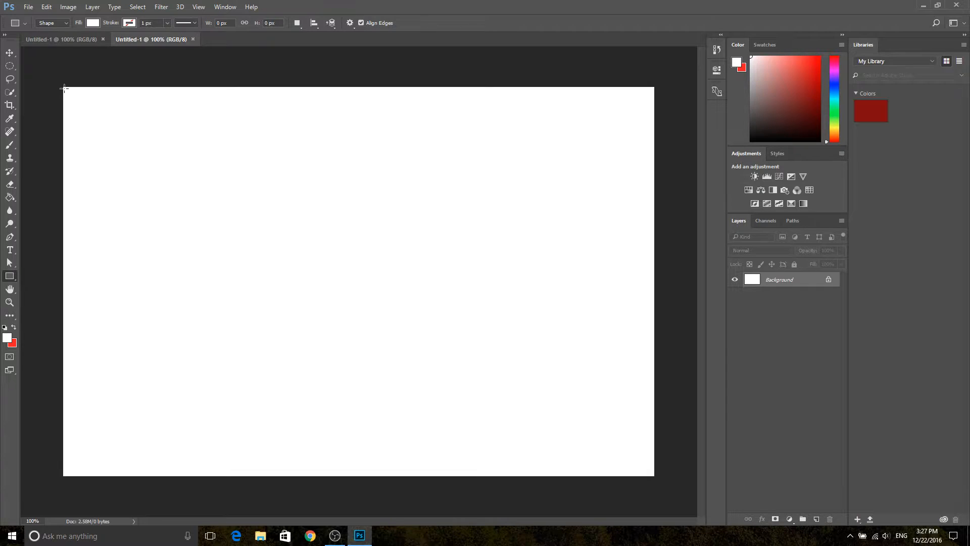
{"action": "left_click_drag", "start_coordinate": [64, 88], "coordinate": [677, 481]}
- Add a second rectangle shape with an exact size of 1170 × 770 px
{"action": "left_click", "coordinate": [330, 226]}
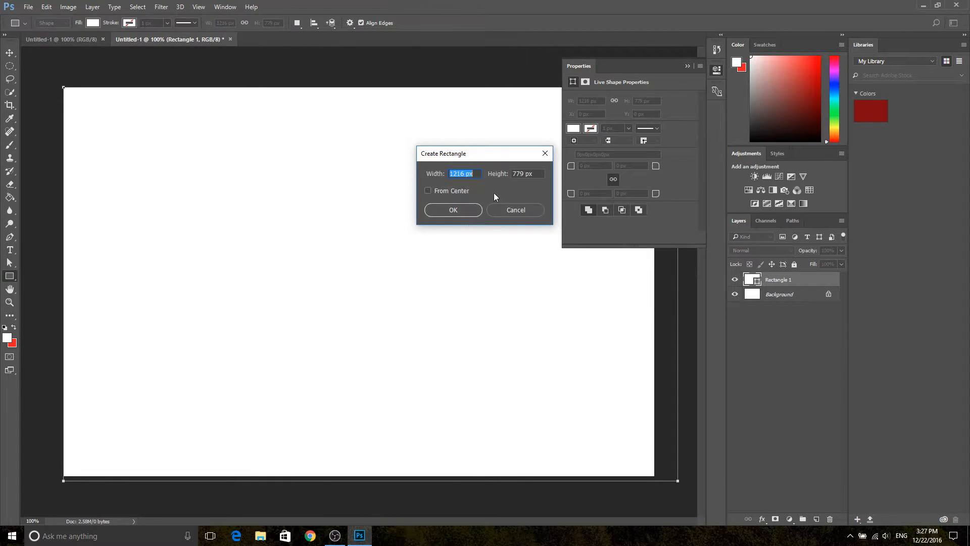
{"action": "type", "text": "1170"}
{"action": "key", "text": "Tab"}
{"action": "type", "text": "770"}
{"action": "key", "text": "Return"}
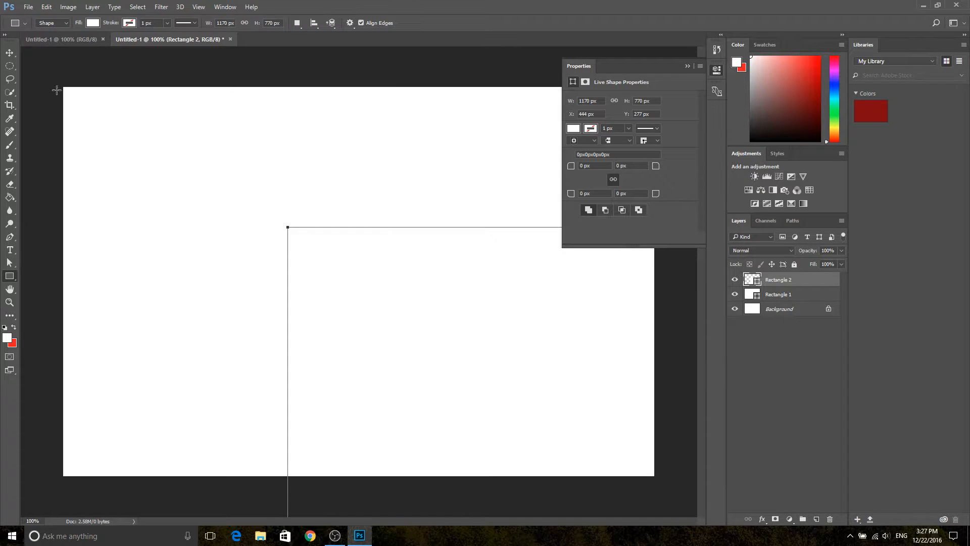
- Give the second rectangle a solid black stroke 10.24 px wide
{"action": "left_click", "coordinate": [592, 131]}
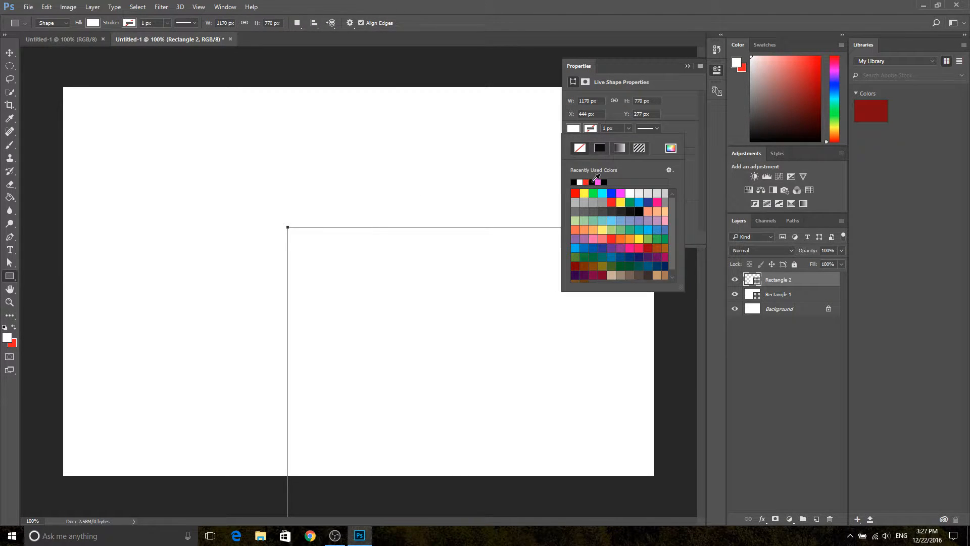
{"action": "left_click", "coordinate": [603, 147]}
{"action": "left_click", "coordinate": [686, 128]}
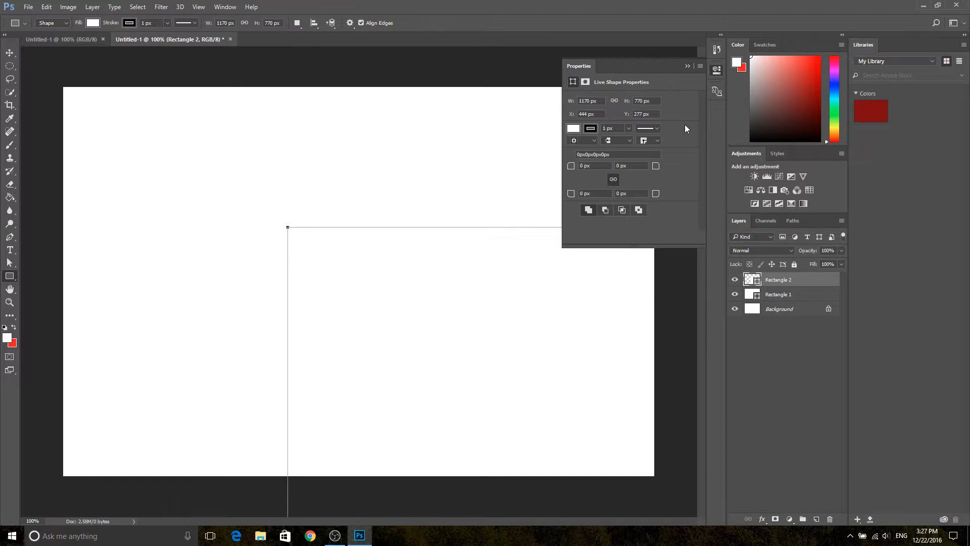
{"action": "left_click", "coordinate": [629, 127]}
{"action": "left_click_drag", "start_coordinate": [629, 140], "coordinate": [633, 140]}
{"action": "left_click", "coordinate": [608, 127]}
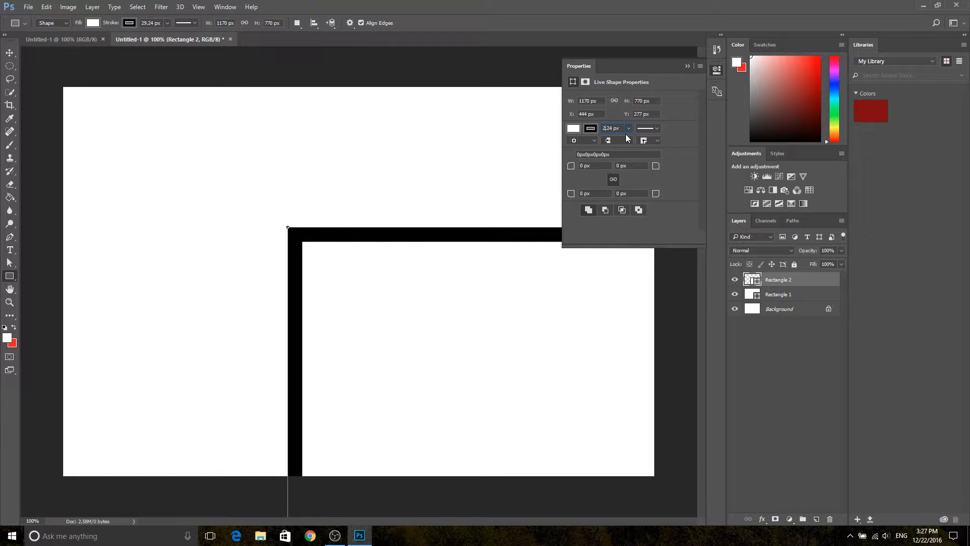
{"action": "key", "text": "BackSpace"}
{"action": "type", "text": "10"}
{"action": "key", "text": "Return"}
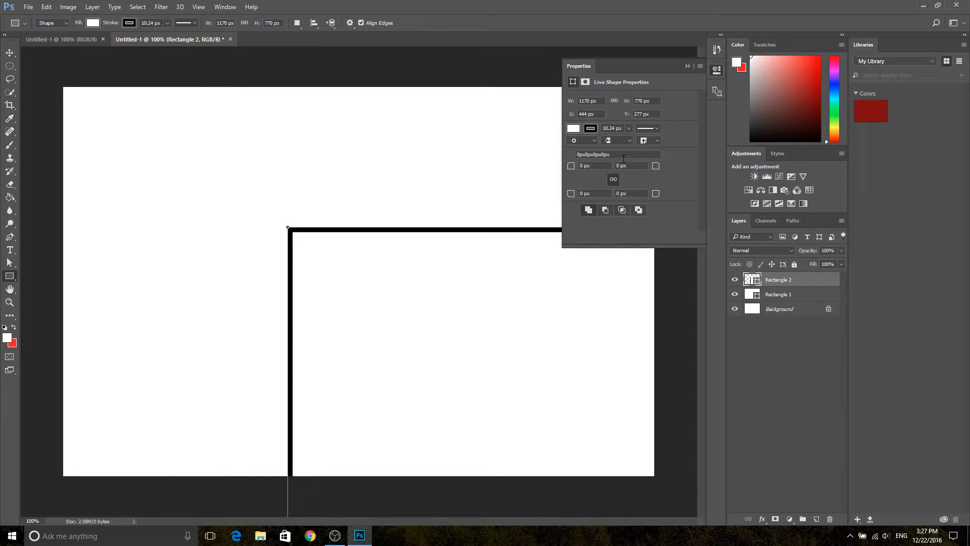
{"action": "left_click", "coordinate": [687, 66]}
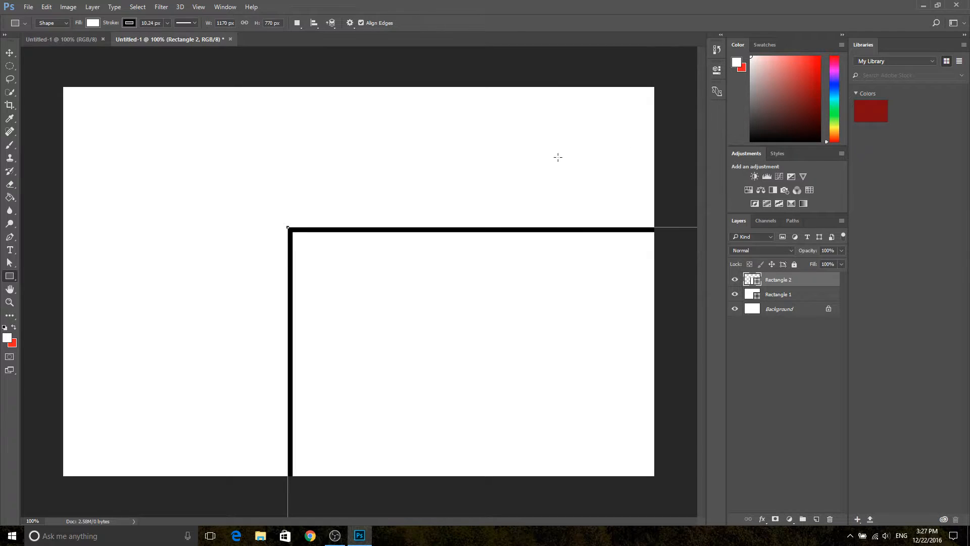
- Move the outlined rectangle so its border lines up with the canvas edges
{"action": "left_click", "coordinate": [559, 156]}
{"action": "left_click", "coordinate": [507, 214]}
{"action": "left_click", "coordinate": [8, 55]}
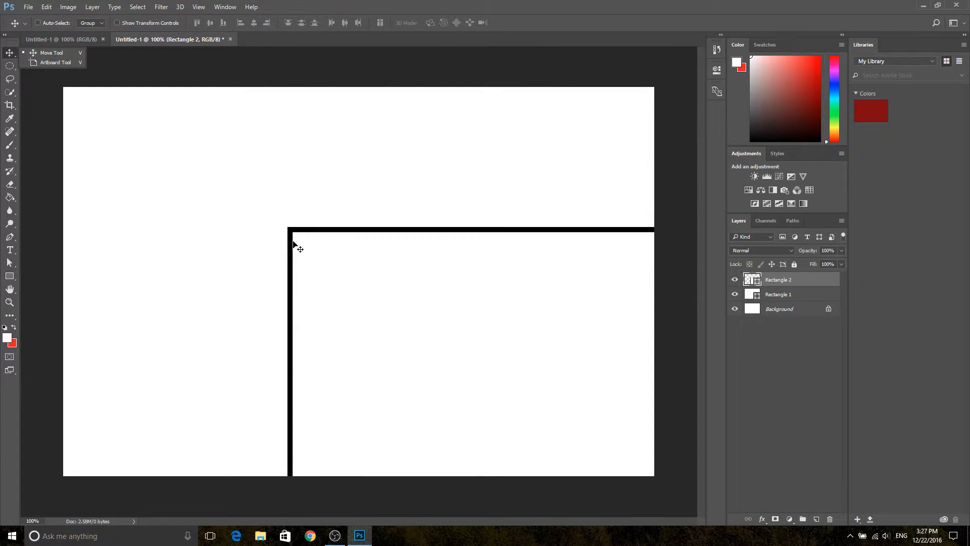
{"action": "left_click_drag", "start_coordinate": [303, 231], "coordinate": [75, 92]}
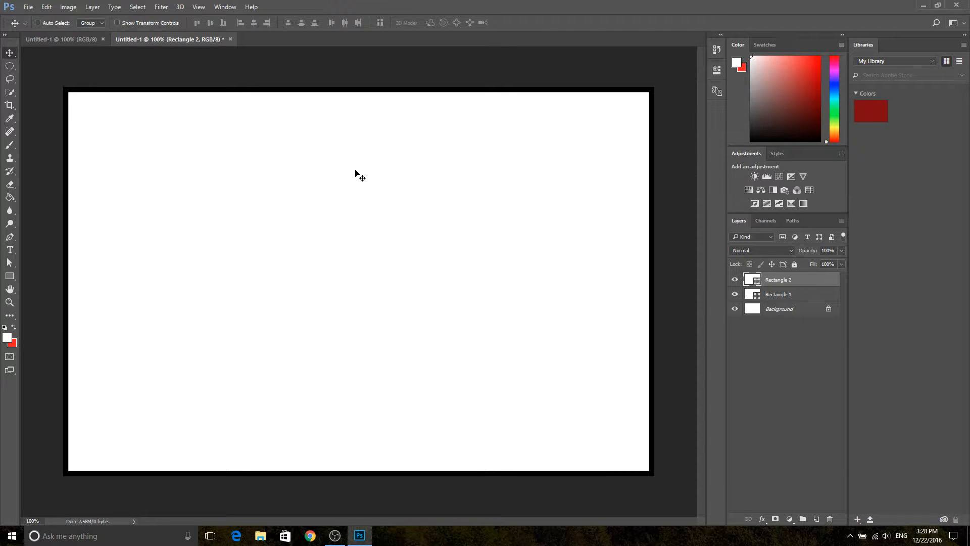
- Delete the Rectangle 1 layer and unlock the Background layer
{"action": "left_click", "coordinate": [780, 295]}
{"action": "key", "text": "Delete"}
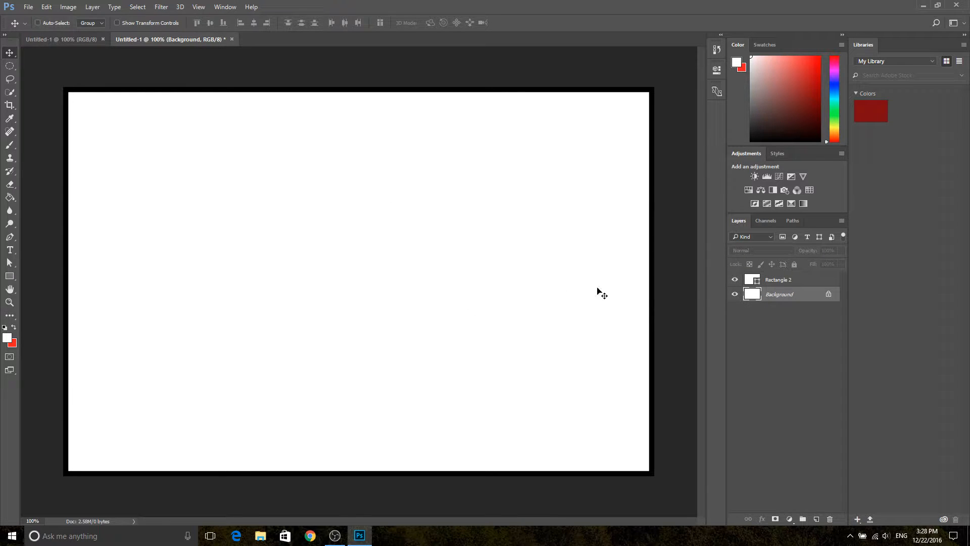
{"action": "left_click", "coordinate": [830, 294]}
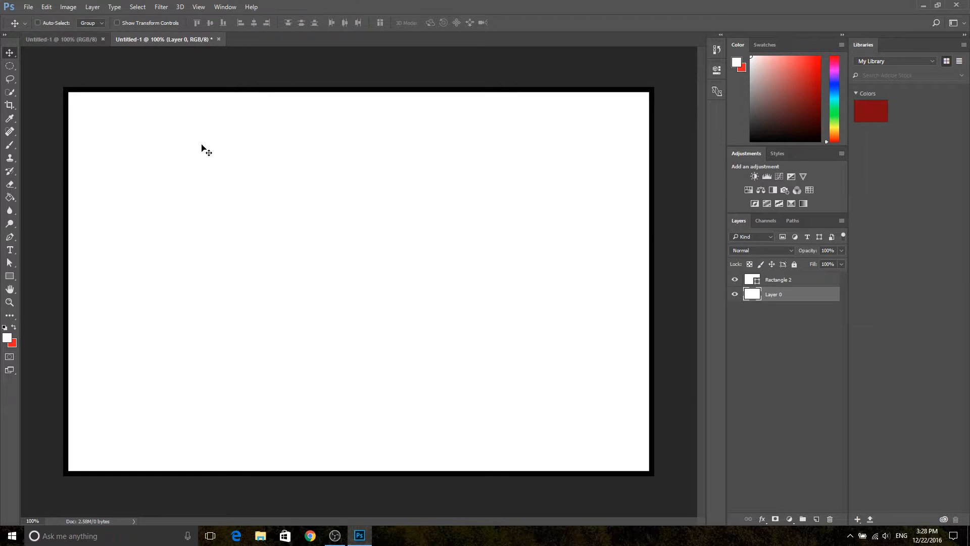
- Set the foreground colour to green #21fa91 and fill Layer 0 with it using the Paint Bucket tool
{"action": "left_click", "coordinate": [6, 201]}
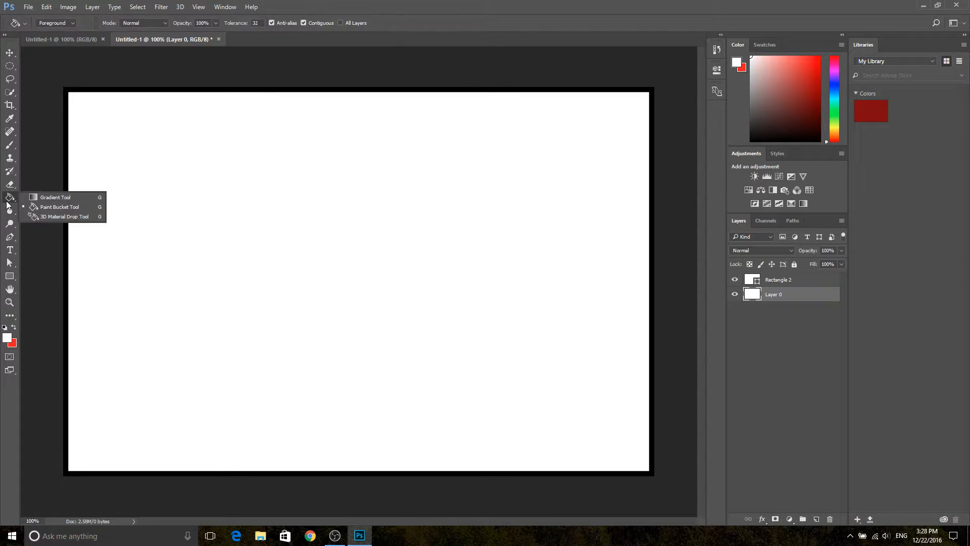
{"action": "left_click", "coordinate": [50, 207]}
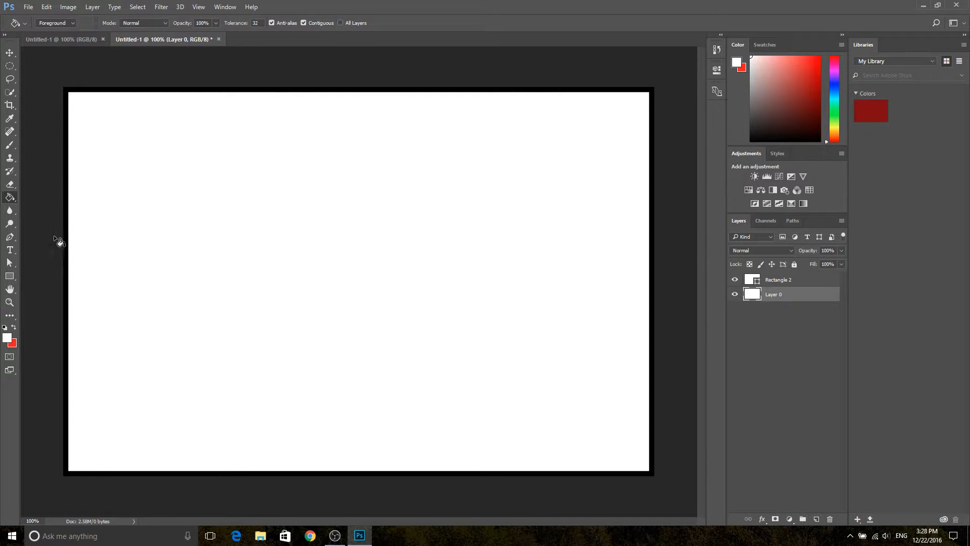
{"action": "left_click", "coordinate": [7, 337]}
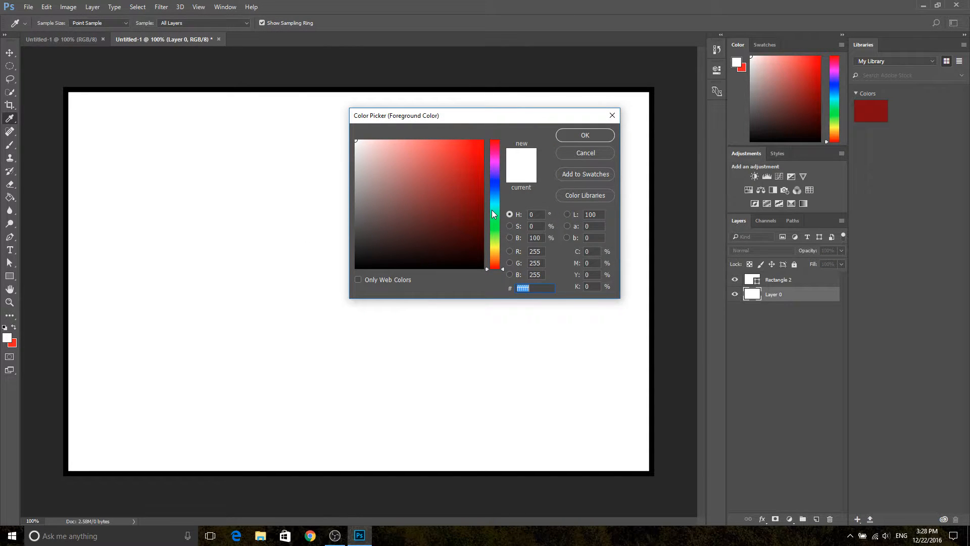
{"action": "mouse_move", "coordinate": [494, 214]}
{"action": "left_mouse_down"}
{"action": "mouse_move", "coordinate": [498, 250]}
{"action": "mouse_move", "coordinate": [491, 214]}
{"action": "left_mouse_up"}
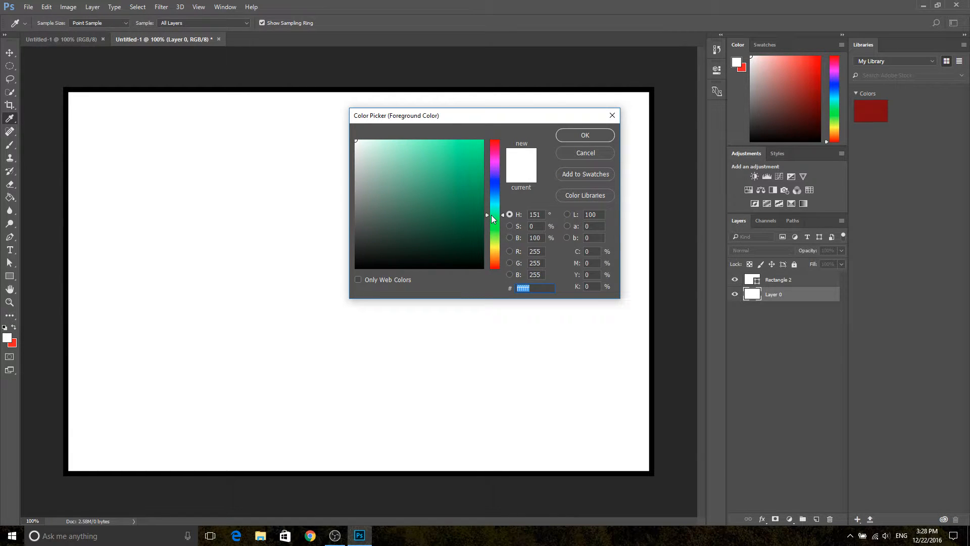
{"action": "mouse_move", "coordinate": [461, 148]}
{"action": "left_mouse_down"}
{"action": "mouse_move", "coordinate": [470, 142]}
{"action": "mouse_move", "coordinate": [452, 144]}
{"action": "mouse_move", "coordinate": [466, 143]}
{"action": "left_mouse_up"}
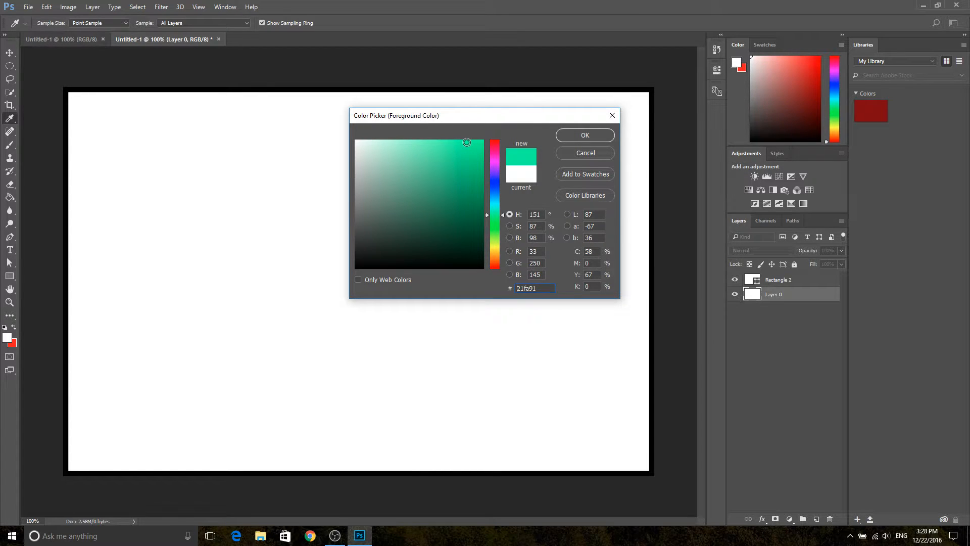
{"action": "left_click", "coordinate": [576, 134]}
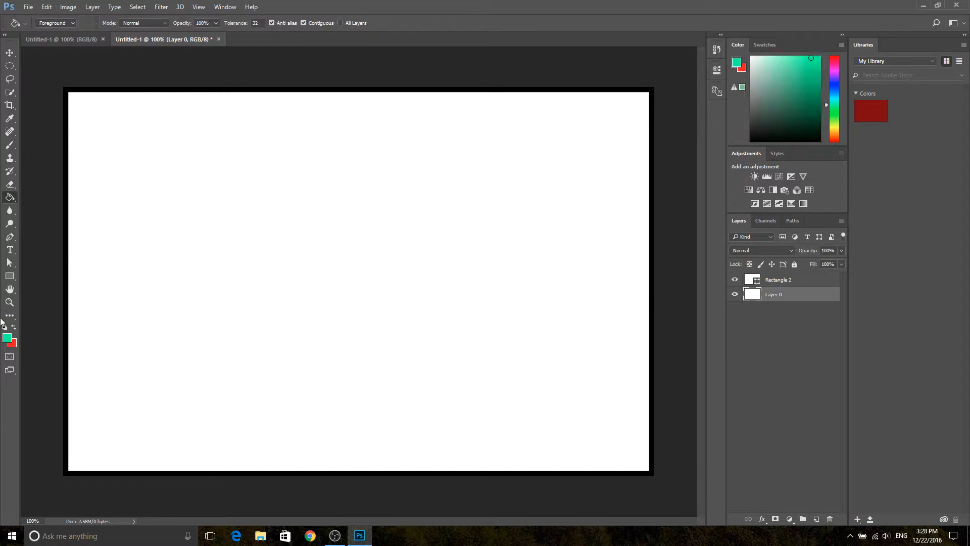
{"action": "left_click", "coordinate": [295, 245]}
- Remove the fill from the Rectangle 2 shape, keeping only its black stroke
{"action": "left_click", "coordinate": [776, 281]}
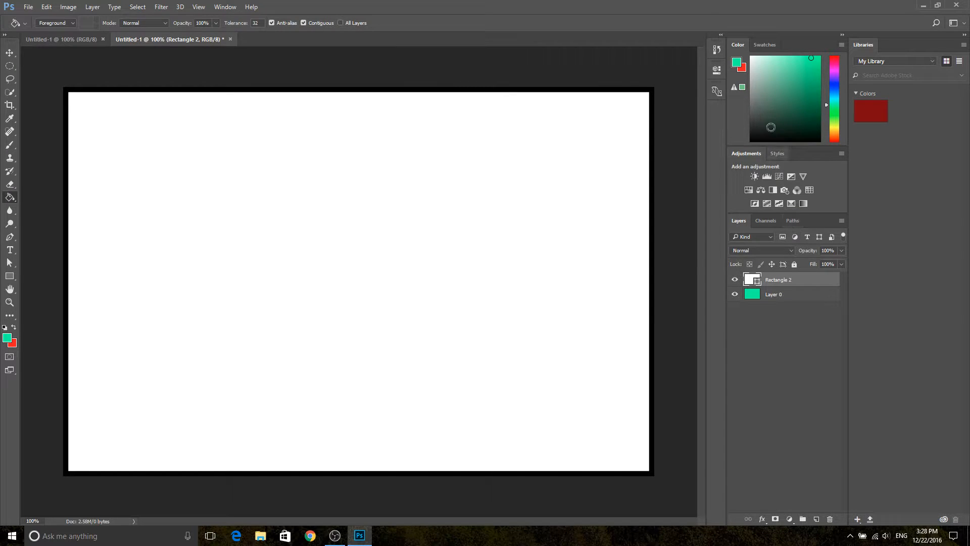
{"action": "left_click", "coordinate": [716, 50]}
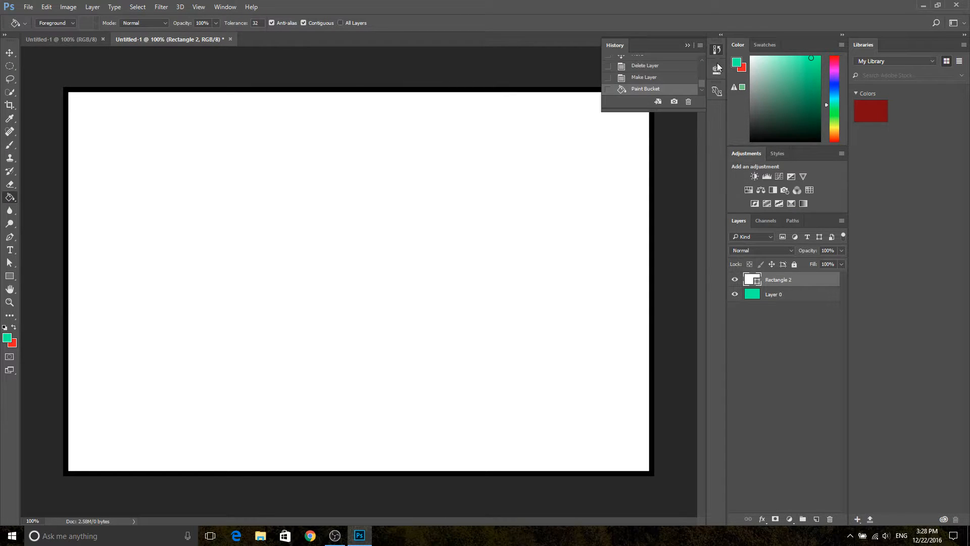
{"action": "left_click", "coordinate": [716, 70]}
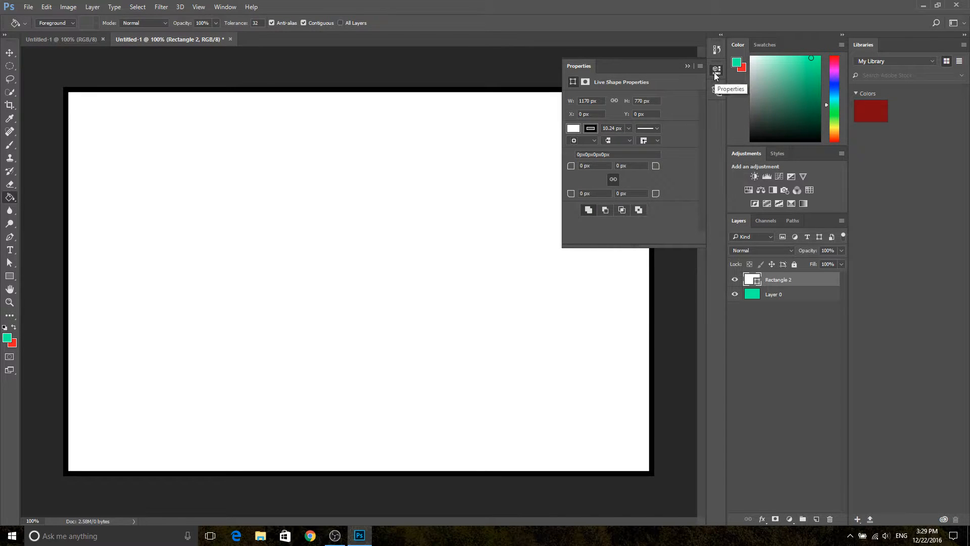
{"action": "left_click", "coordinate": [574, 128]}
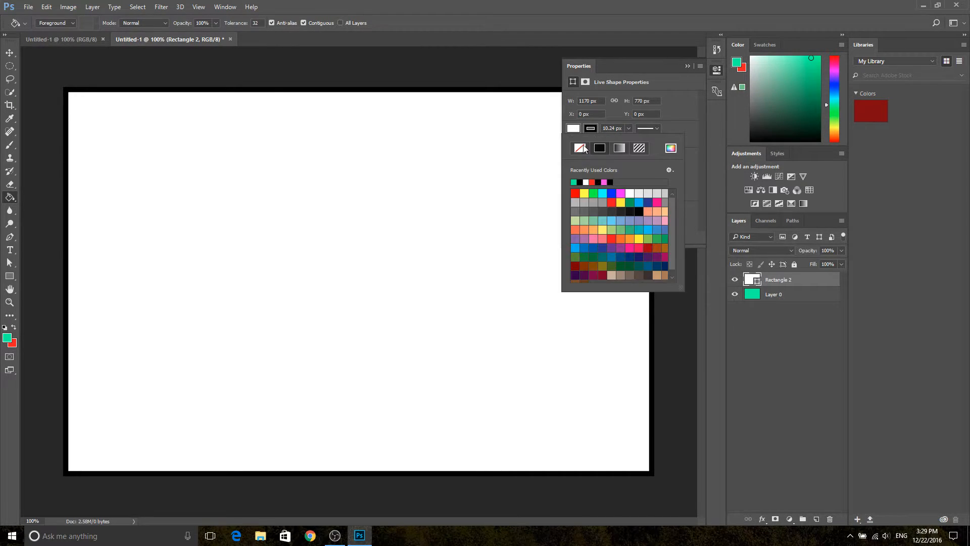
{"action": "left_click", "coordinate": [581, 148]}
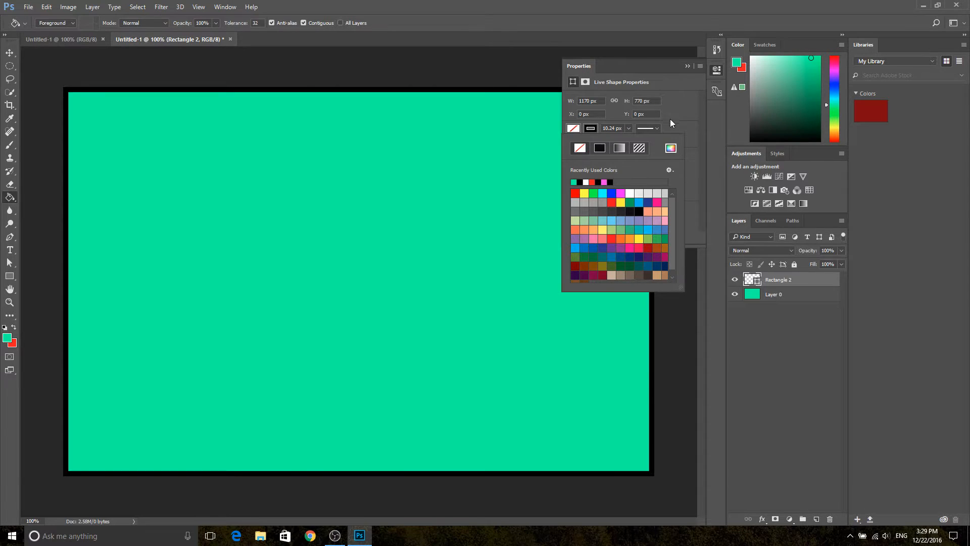
{"action": "left_click", "coordinate": [689, 143]}
{"action": "left_click", "coordinate": [573, 128]}
{"action": "left_click", "coordinate": [690, 149]}
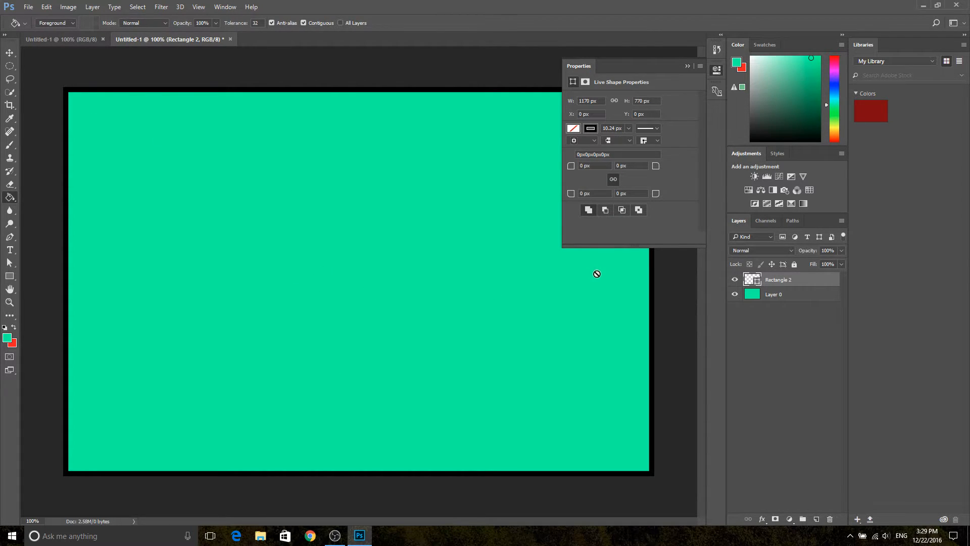
- Make a circular selection around the middle of the canvas on Layer 0 with the Elliptical Marquee tool
{"action": "left_click", "coordinate": [785, 296]}
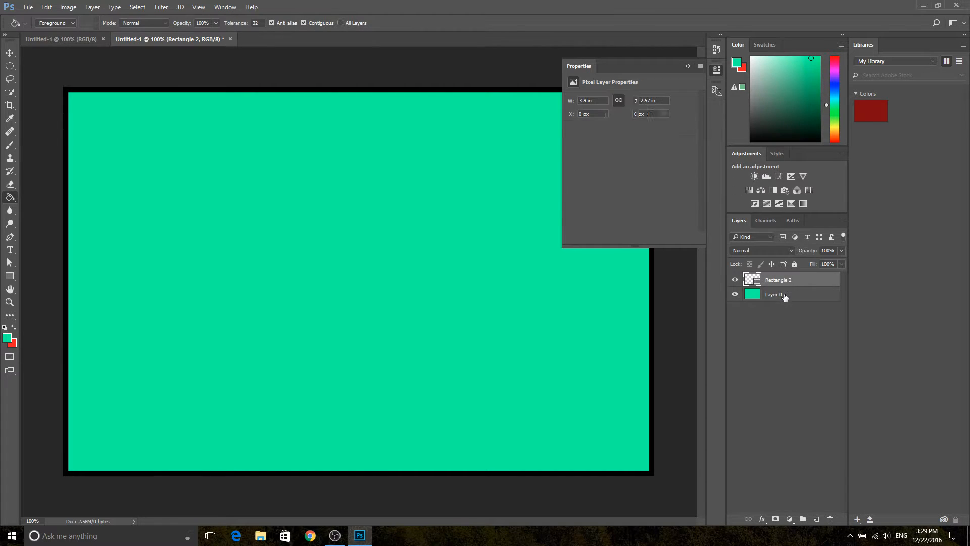
{"action": "left_click", "coordinate": [685, 66]}
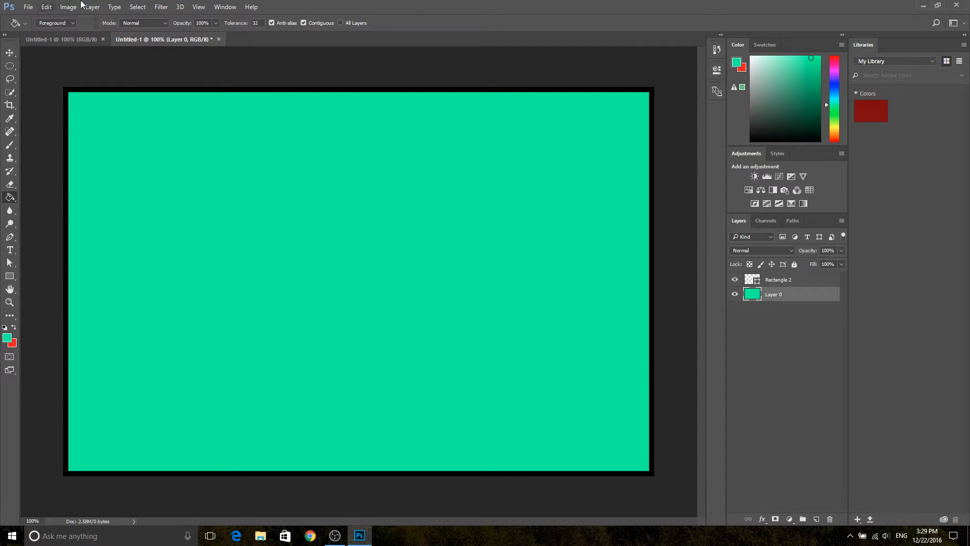
{"action": "left_click", "coordinate": [10, 66]}
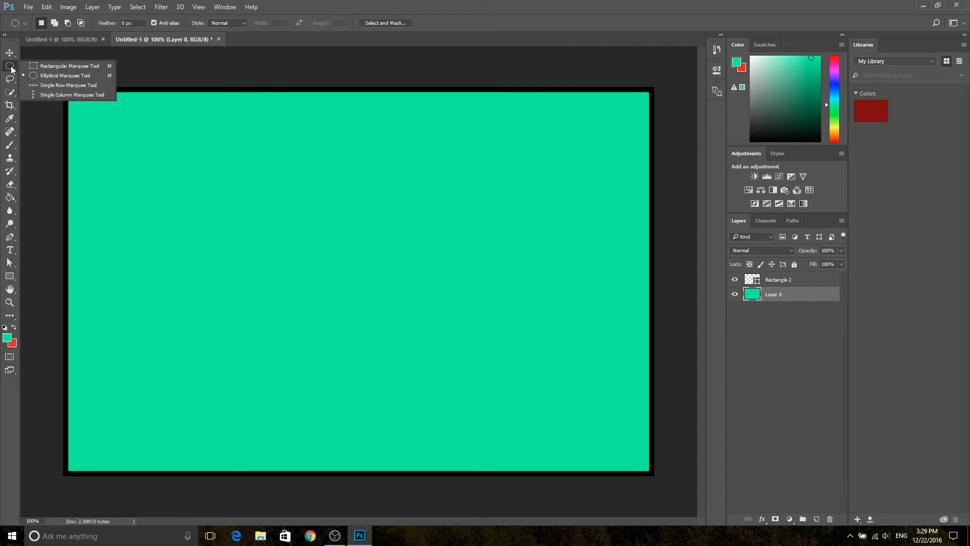
{"action": "left_click", "coordinate": [363, 264]}
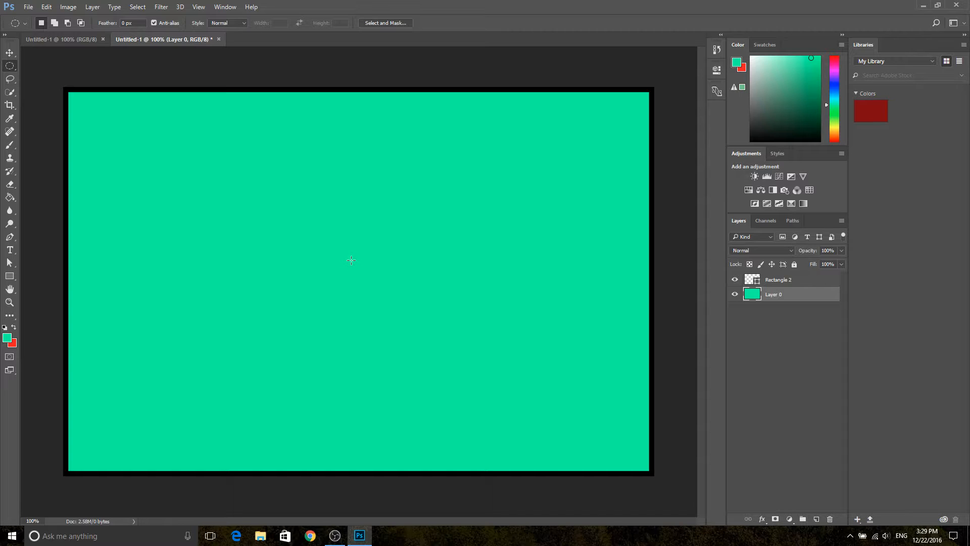
{"action": "left_click_drag", "start_coordinate": [351, 260], "coordinate": [464, 352]}
- Feather the circular selection with a radius of 70 pixels
{"action": "left_click", "coordinate": [146, 8]}
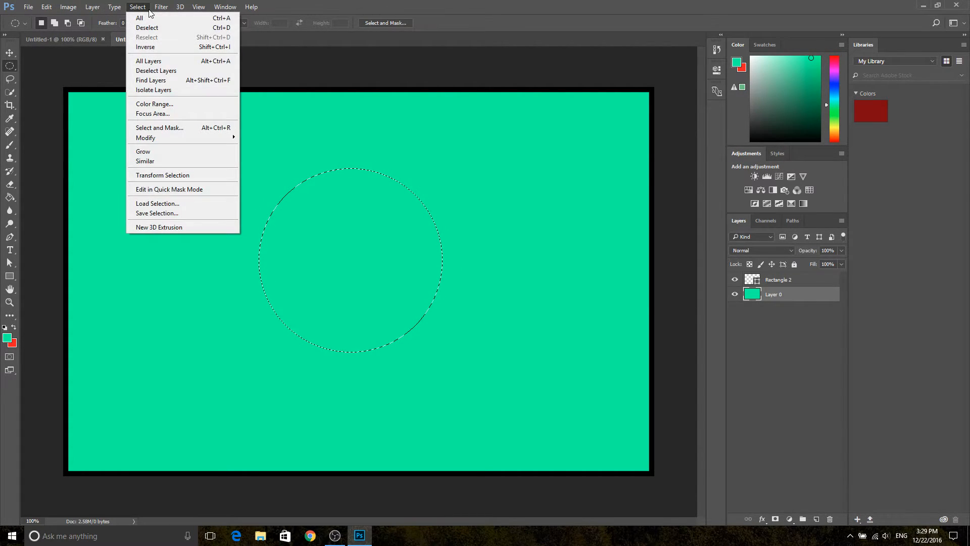
{"action": "mouse_move", "coordinate": [162, 138]}
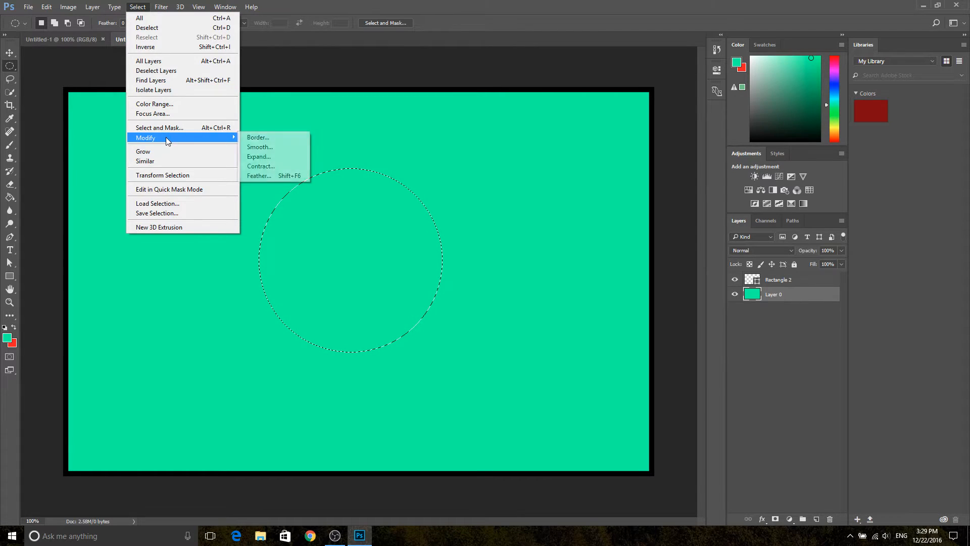
{"action": "left_click", "coordinate": [259, 177]}
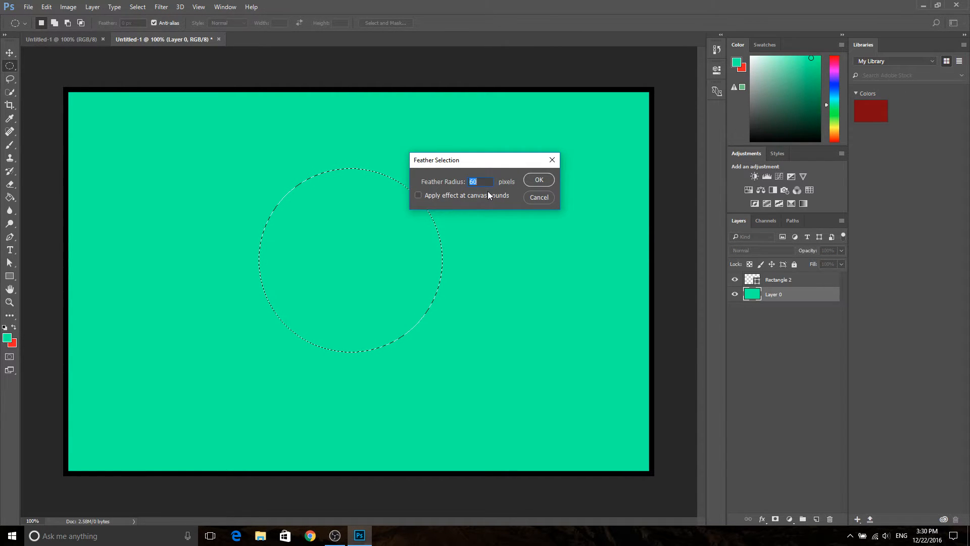
{"action": "type", "text": "70"}
{"action": "left_click", "coordinate": [539, 180]}
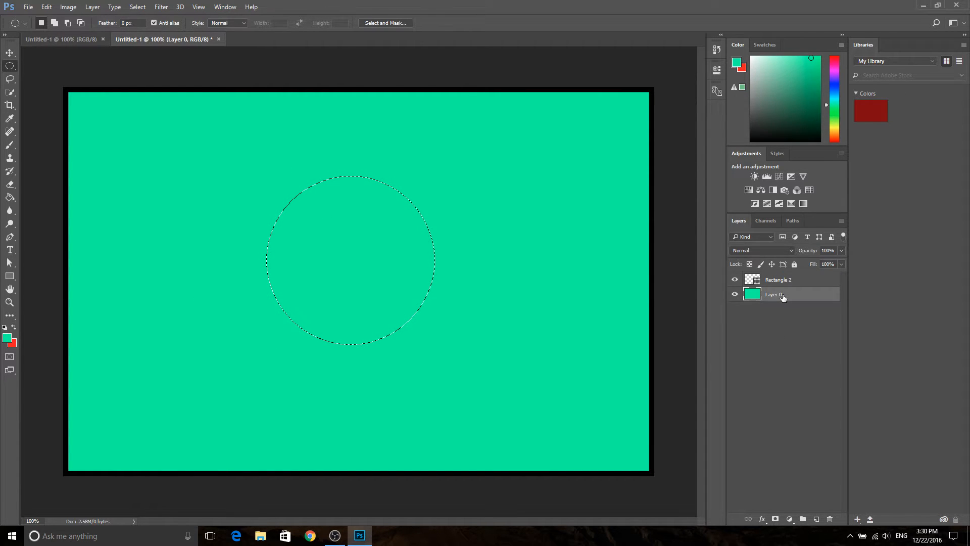
- Add a Brightness/Contrast adjustment layer for the feathered circle with brightness set to 69
{"action": "left_click", "coordinate": [756, 177]}
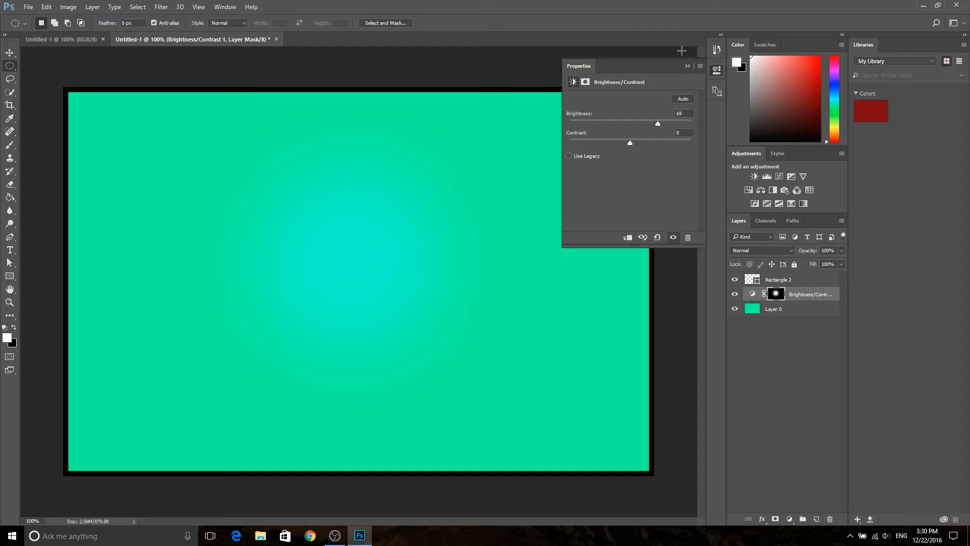
{"action": "left_click", "coordinate": [687, 66]}
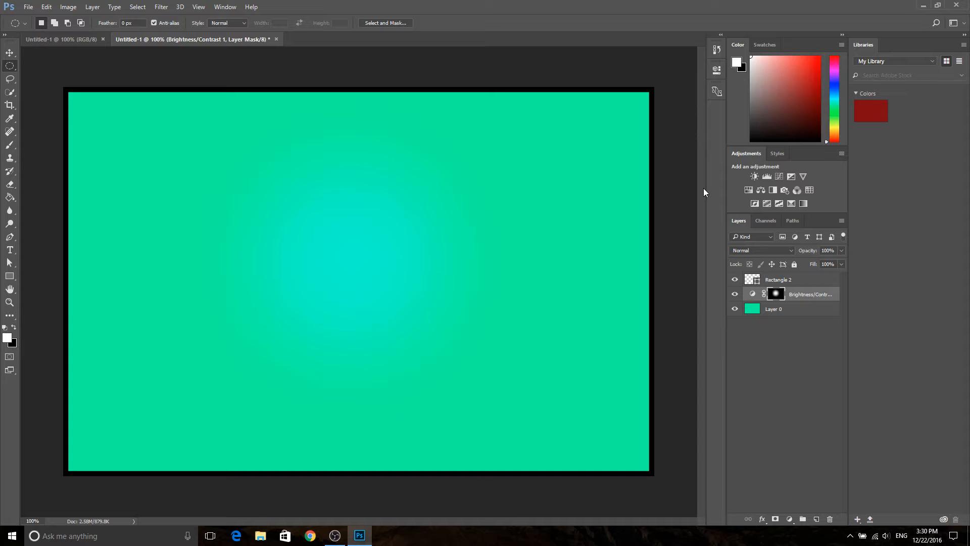
- Create a text box across the upper part of the canvas and enter "How TO Use" as its first line
{"action": "left_click", "coordinate": [10, 249]}
{"action": "left_click", "coordinate": [65, 249]}
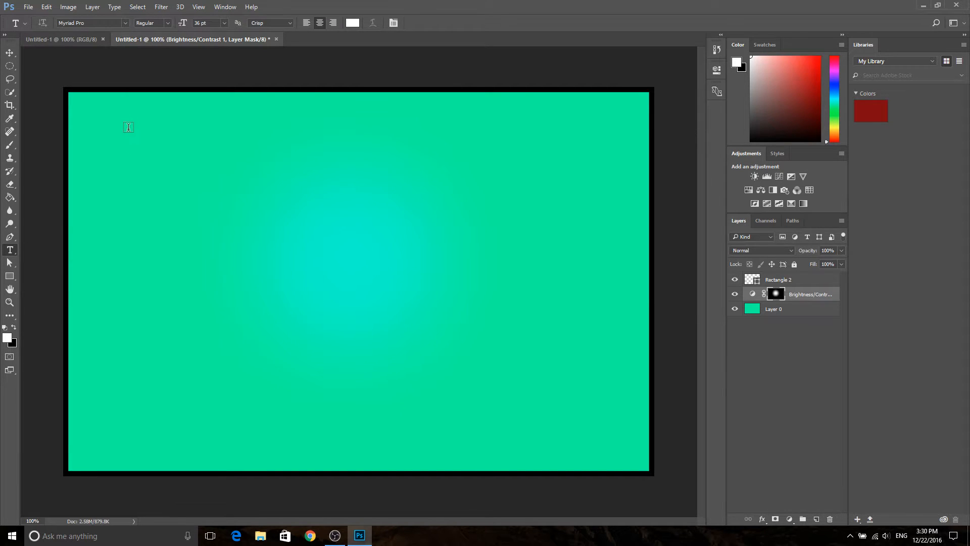
{"action": "left_click_drag", "start_coordinate": [109, 116], "coordinate": [629, 274]}
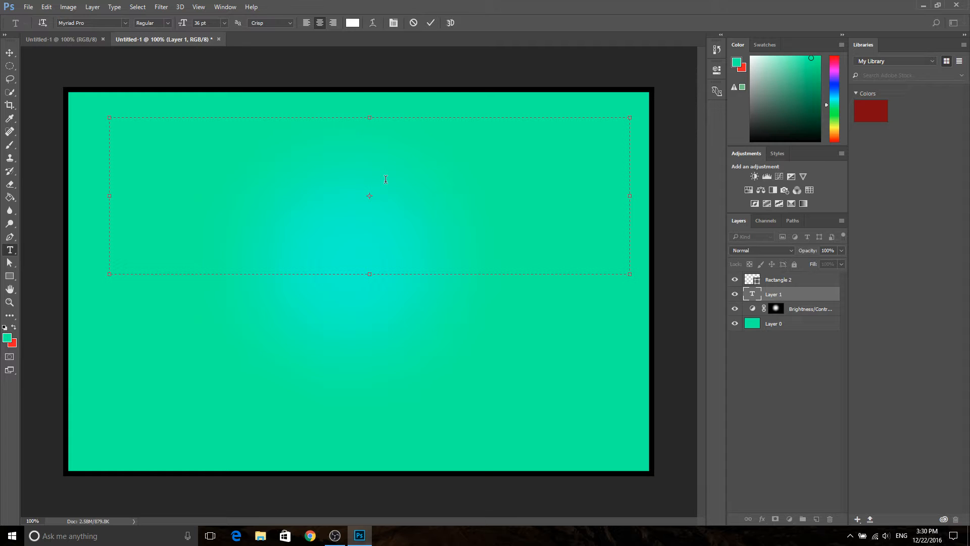
{"action": "type", "text": "Howt o"}
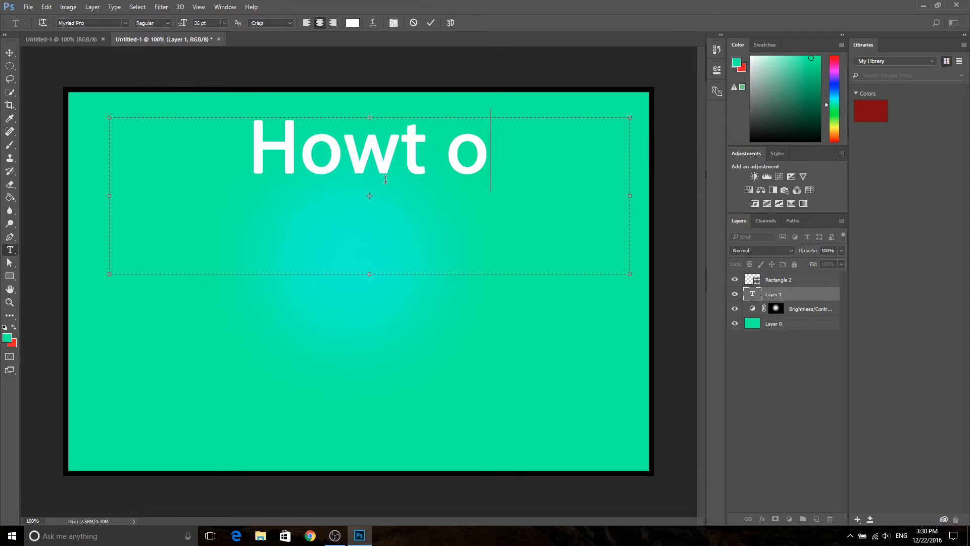
{"action": "key", "text": "BackSpace"}
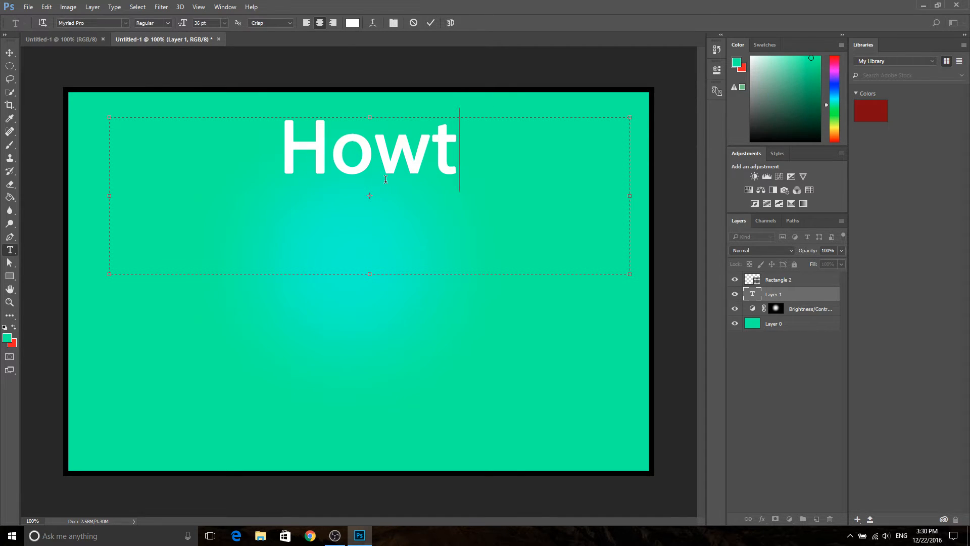
{"action": "key", "text": "BackSpace"}
{"action": "key", "text": "BackSpace"}
{"action": "key", "text": "BackSpace"}
{"action": "key", "text": "BackSpace"}
{"action": "key", "text": "BackSpace"}
{"action": "type", "text": "TO Use"}
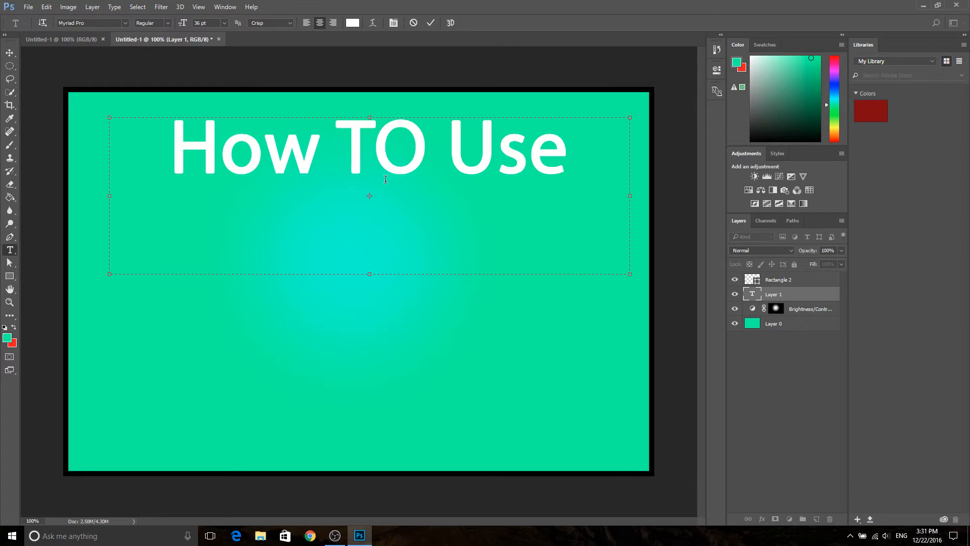
- Add "Headphones" as the second line of the title and correct "TO" to "To" in the first line
{"action": "key", "text": "Return"}
{"action": "type", "text": "Heap"}
{"action": "key", "text": "BackSpace"}
{"action": "type", "text": "d"}
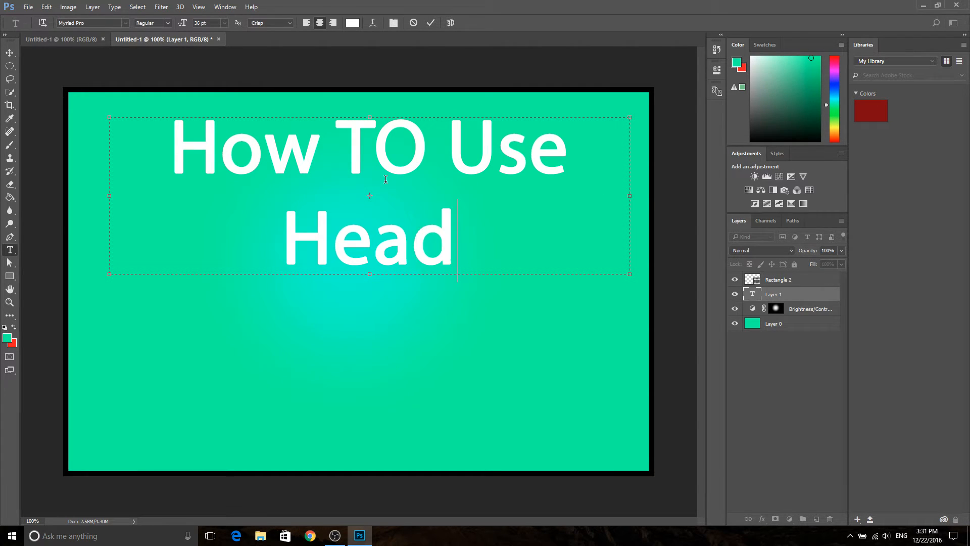
{"action": "type", "text": "phones"}
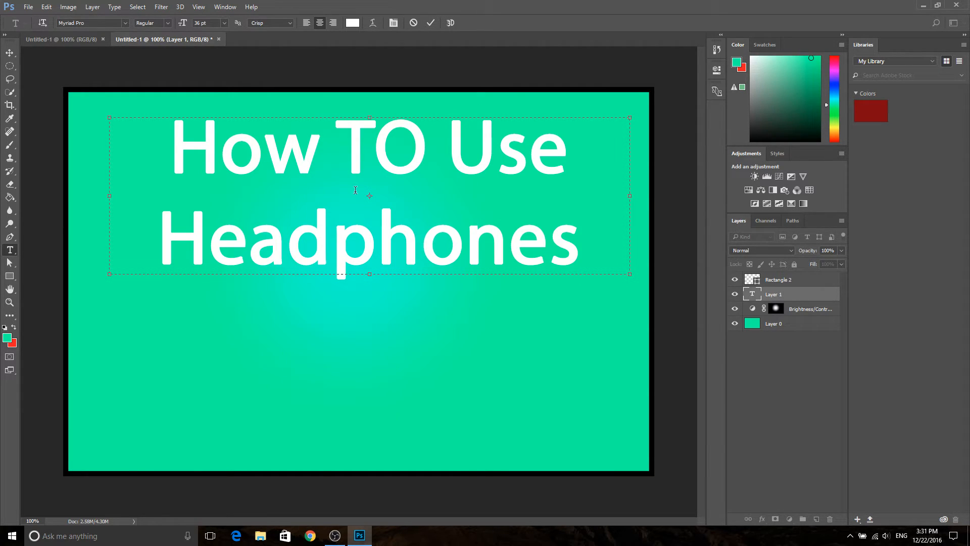
{"action": "left_click", "coordinate": [412, 148]}
{"action": "key", "text": "BackSpace"}
{"action": "type", "text": "o"}
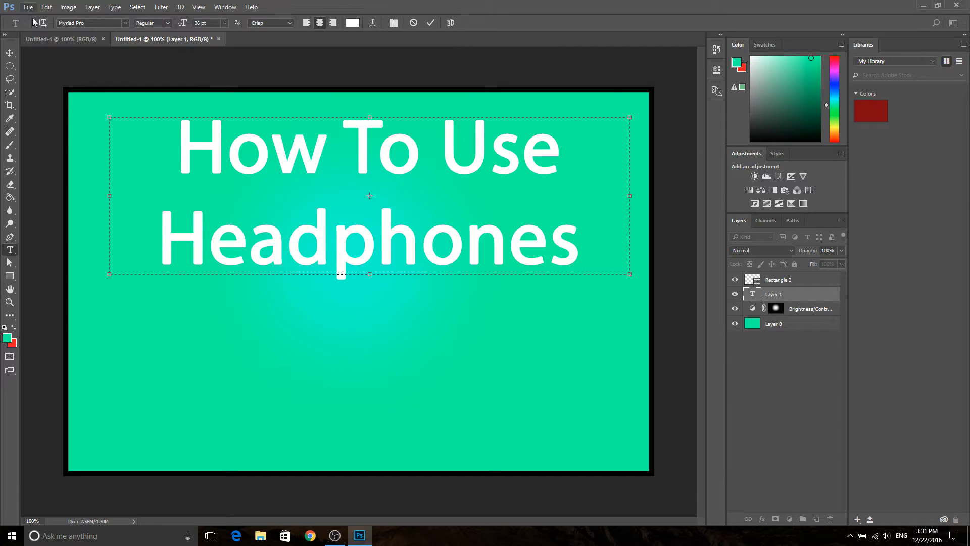
- Recolor the entire "How To Use Headphones" title black with hex value 000000 and commit the text
{"action": "left_click_drag", "start_coordinate": [577, 232], "coordinate": [510, 233]}
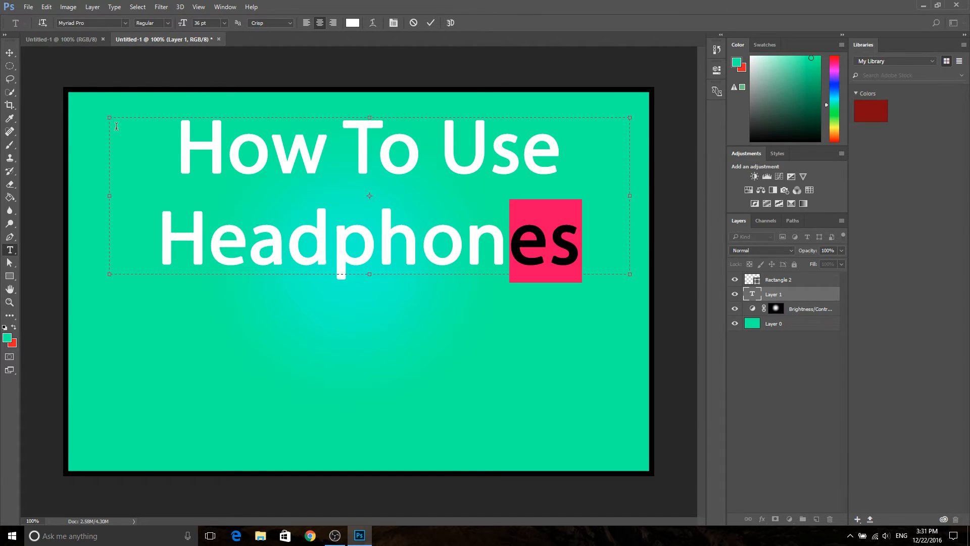
{"action": "key", "text": "ctrl+a"}
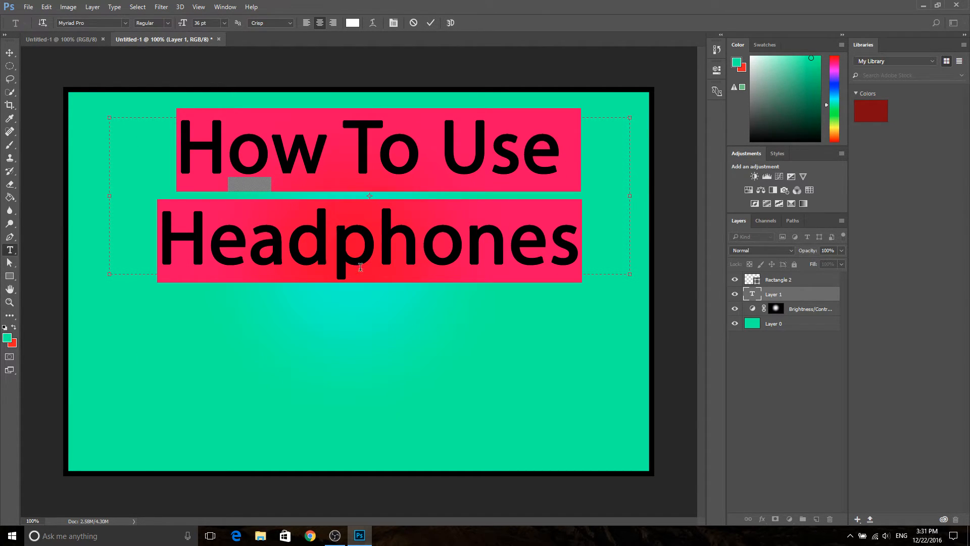
{"action": "left_click", "coordinate": [6, 337]}
{"action": "left_click_drag", "start_coordinate": [454, 217], "coordinate": [527, 291]}
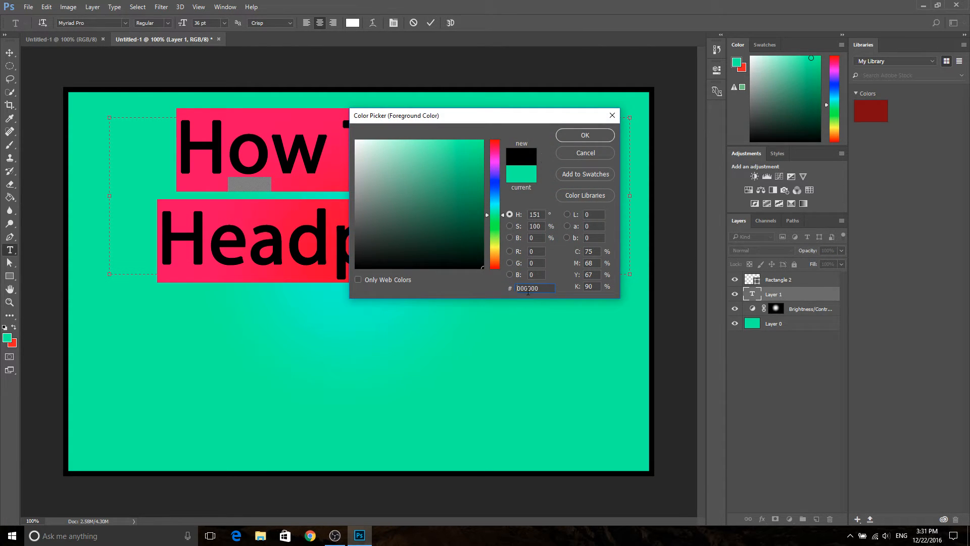
{"action": "left_click", "coordinate": [585, 135]}
{"action": "left_click", "coordinate": [51, 62]}
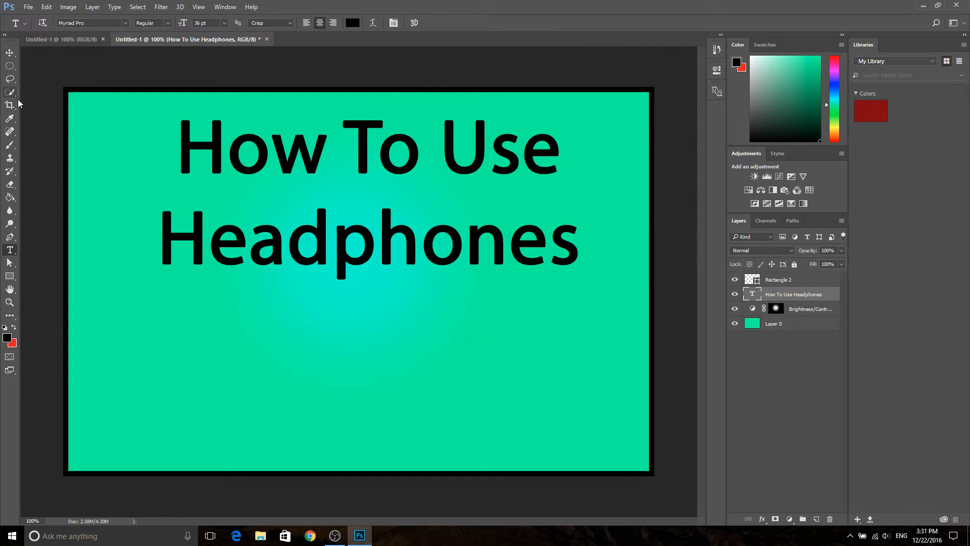
- Open the headphones image 27163.png from the Downloads folder as a separate document
{"action": "left_click", "coordinate": [28, 7]}
{"action": "left_click", "coordinate": [42, 29]}
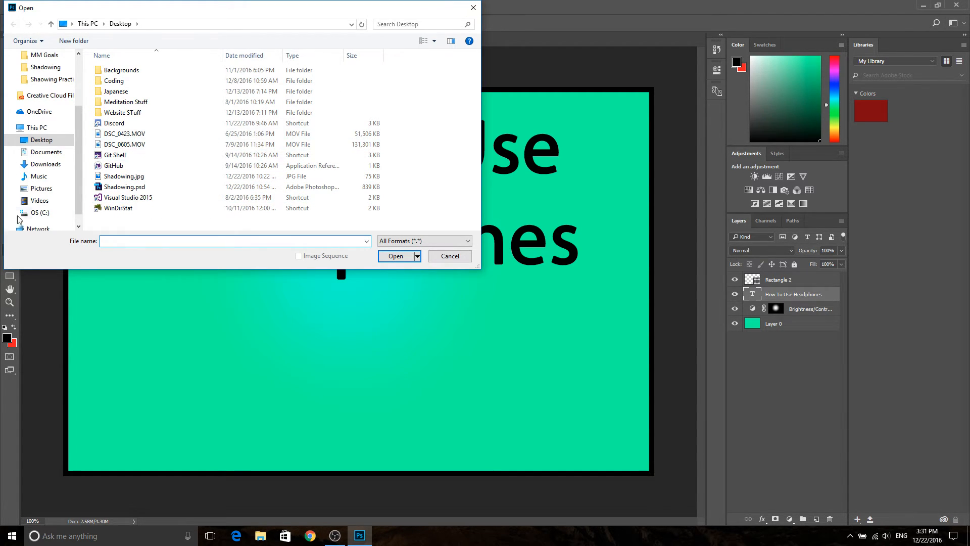
{"action": "scroll", "coordinate": [53, 111], "scroll_direction": "up", "scroll_amount": 3}
{"action": "left_click", "coordinate": [45, 87]}
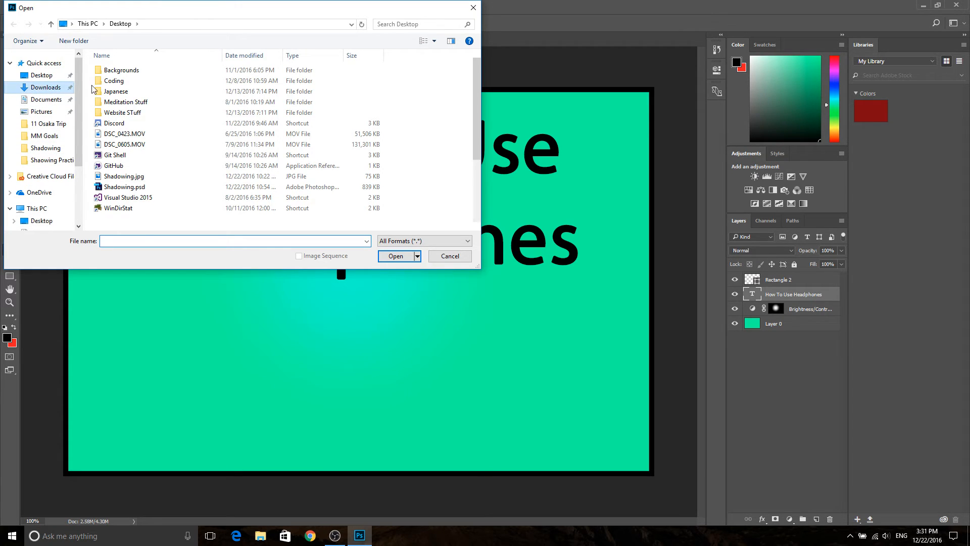
{"action": "left_click", "coordinate": [333, 79]}
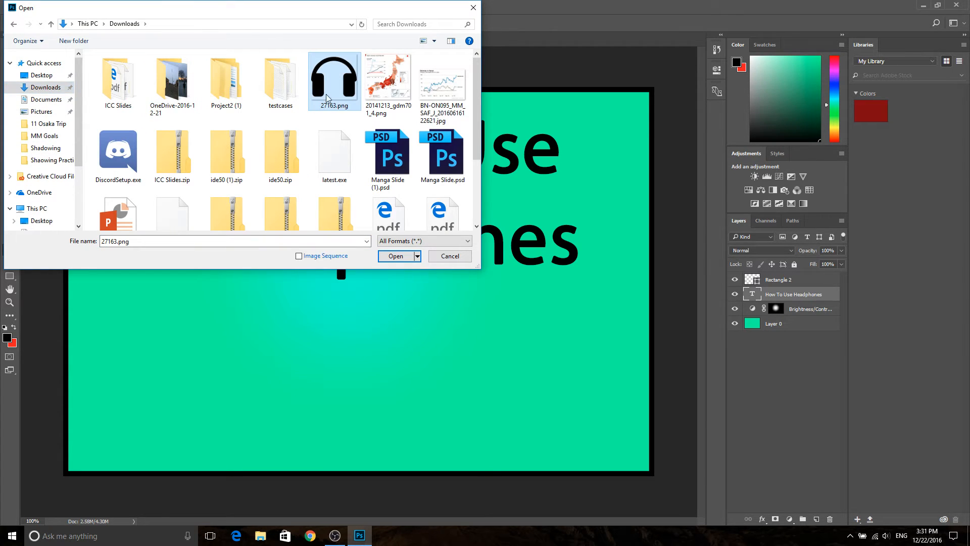
{"action": "left_click", "coordinate": [395, 256]}
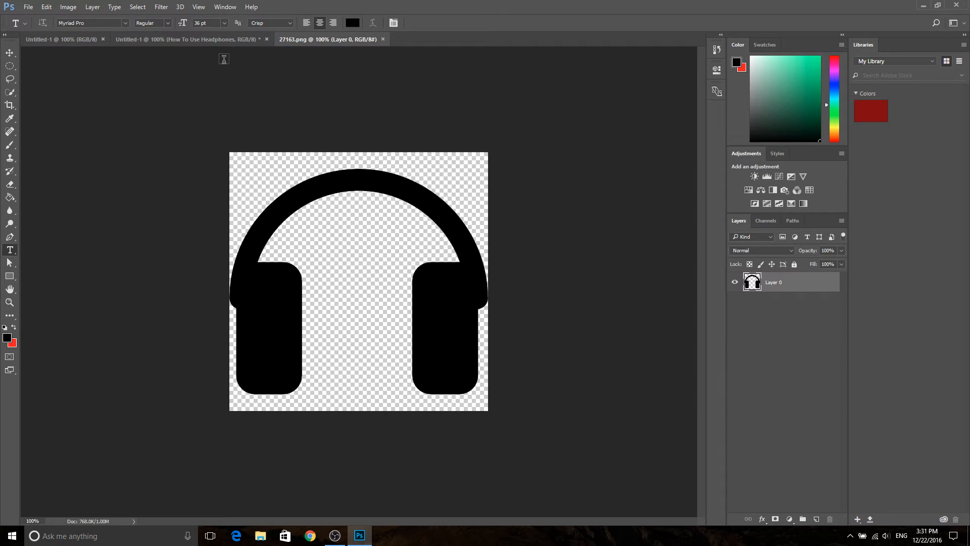
- Return to the title graphic and place 27163.png from Downloads in it as an embedded image
{"action": "left_click", "coordinate": [123, 42]}
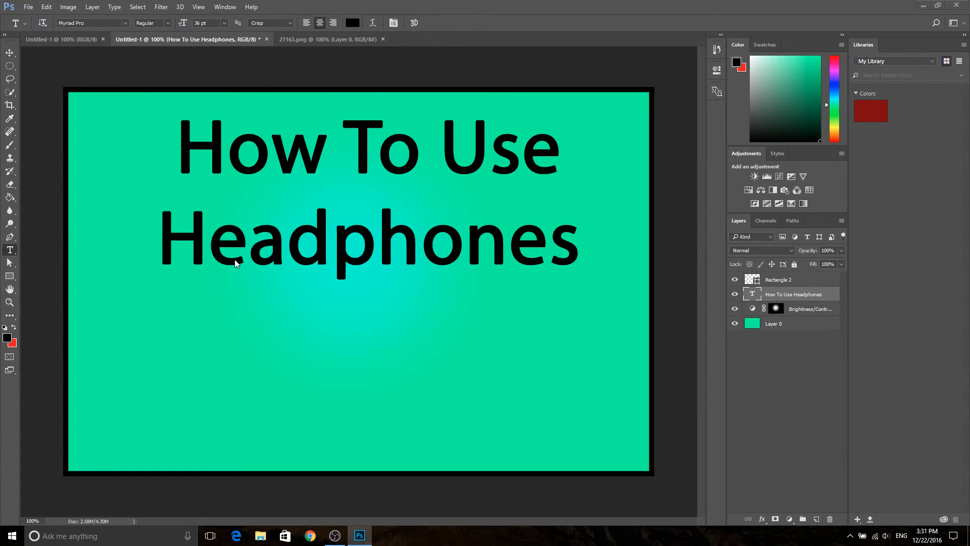
{"action": "left_click", "coordinate": [29, 7]}
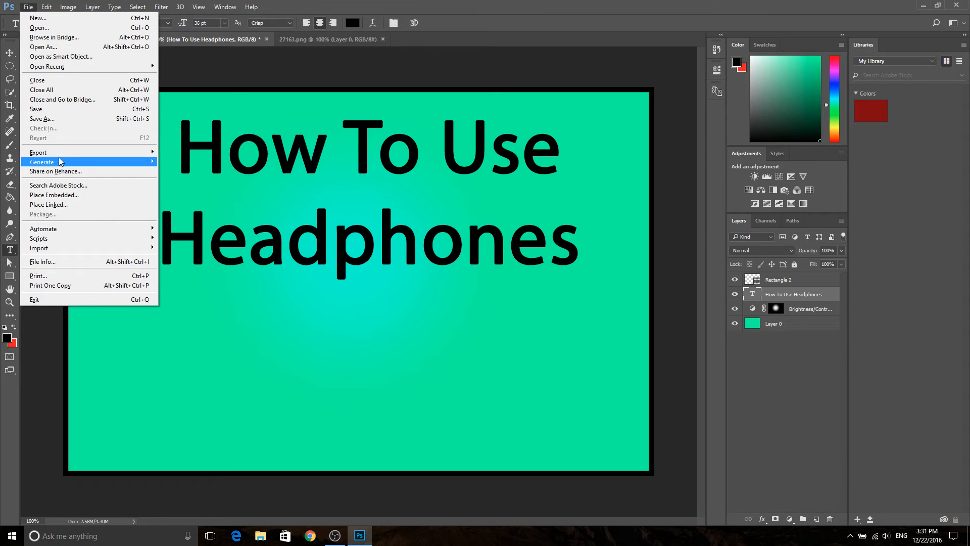
{"action": "left_click", "coordinate": [55, 195]}
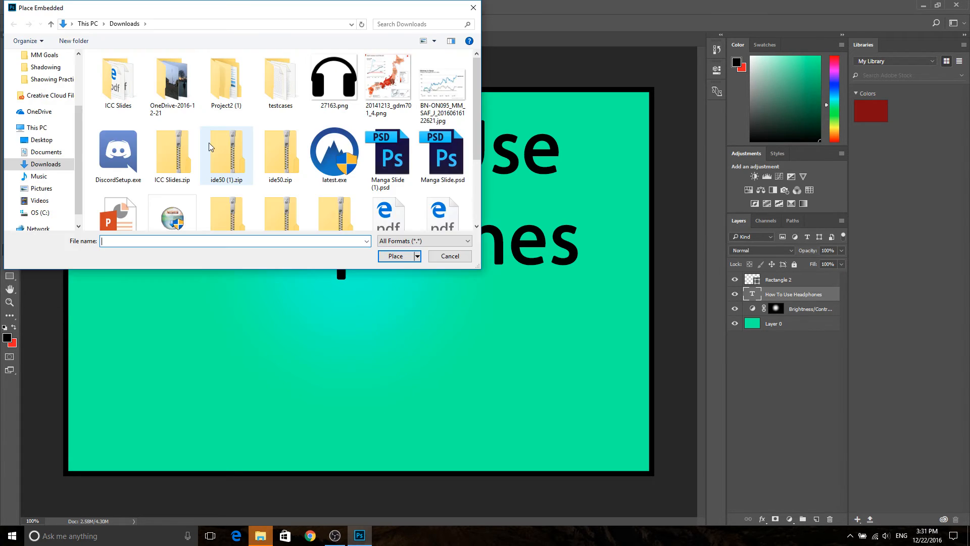
{"action": "double_click", "coordinate": [321, 94]}
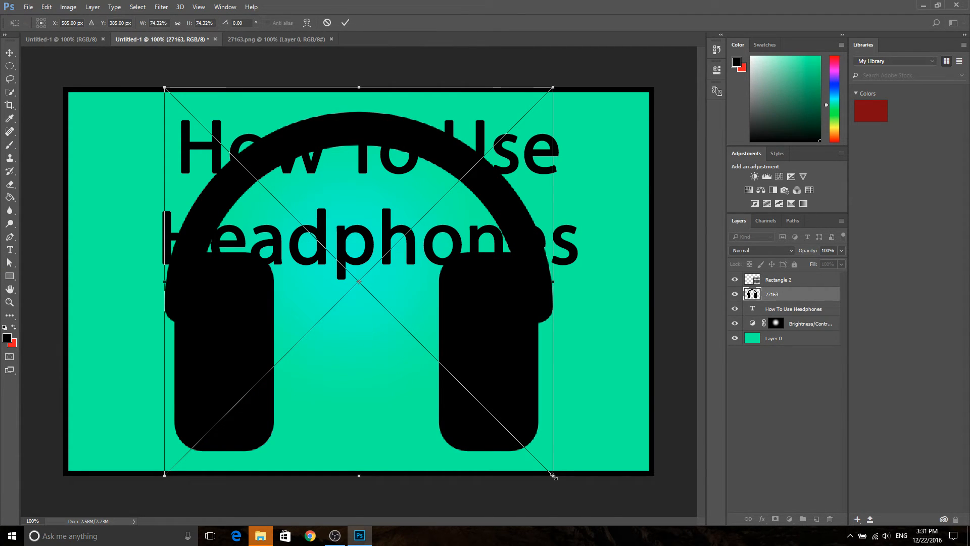
- Scale the headphones image to about 30% width and 28% height, centre it beneath the title, and commit the placement
{"action": "left_click_drag", "start_coordinate": [553, 475], "coordinate": [397, 387]}
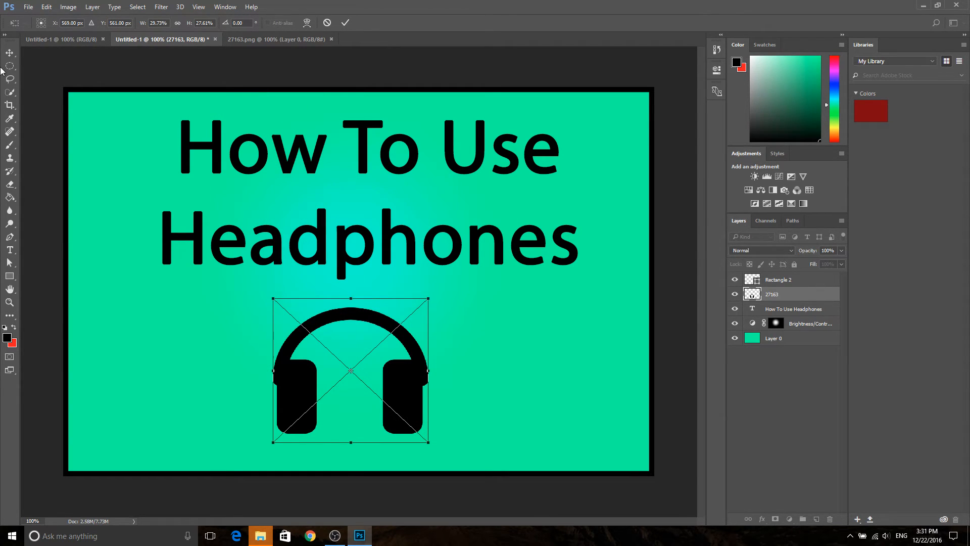
{"action": "key", "text": "Return"}
{"action": "key", "text": "t"}
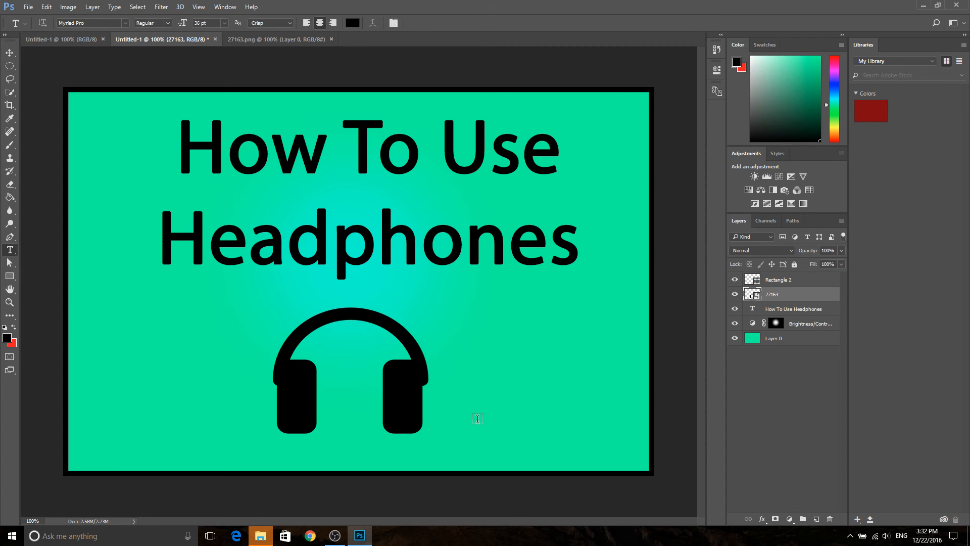
- Preview the Export As settings for the graphic as a PNG and cancel without exporting
{"action": "left_click", "coordinate": [28, 7]}
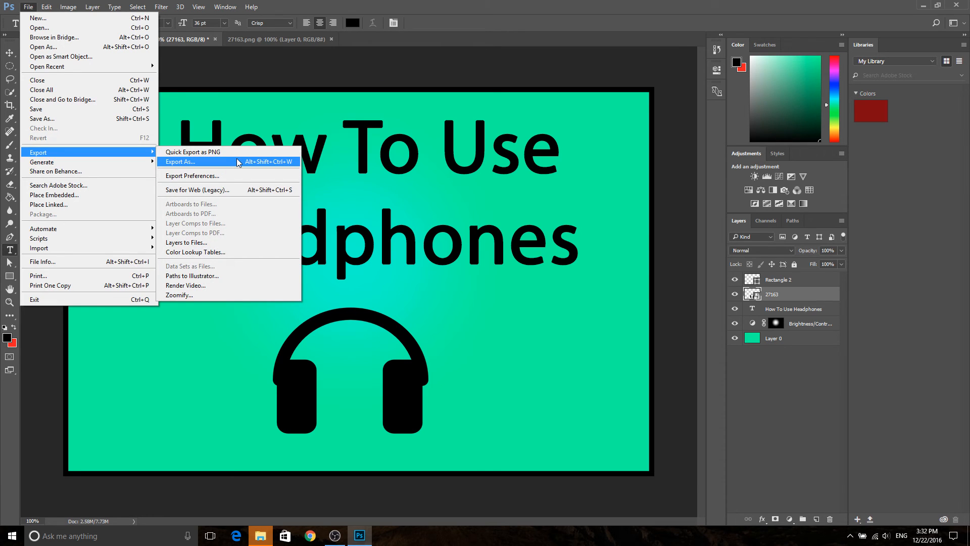
{"action": "left_click", "coordinate": [237, 157]}
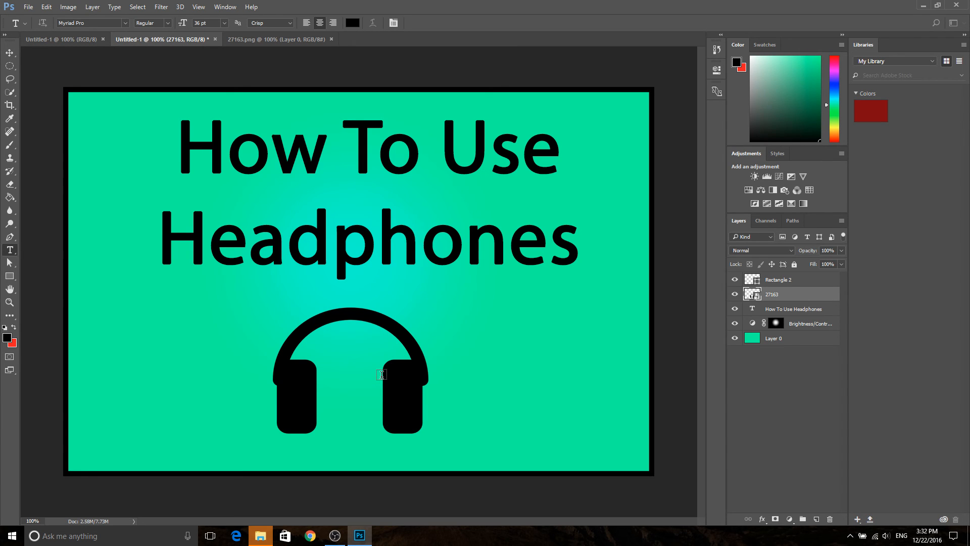
{"action": "key", "text": "ctrl+alt+shift+w"}
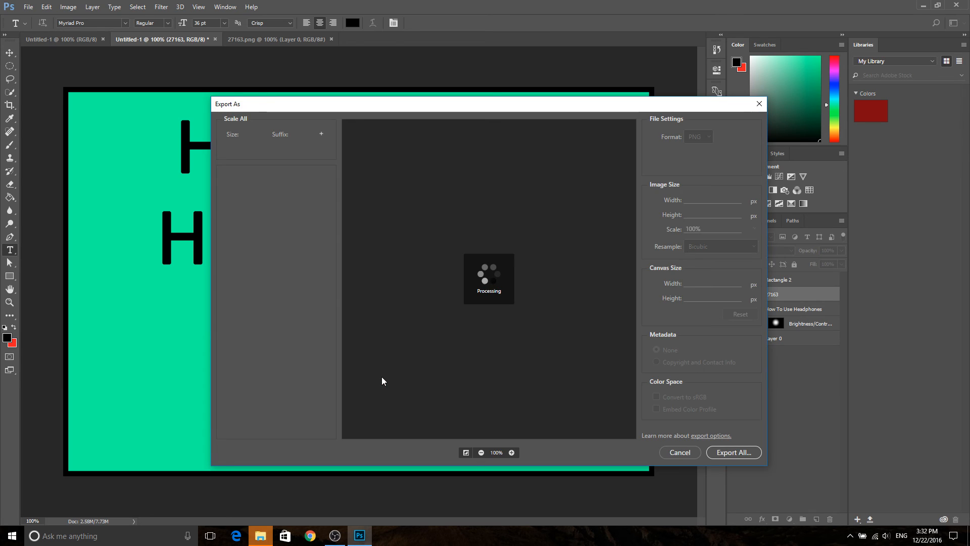
{"action": "left_click_drag", "start_coordinate": [610, 114], "coordinate": [537, 247]}
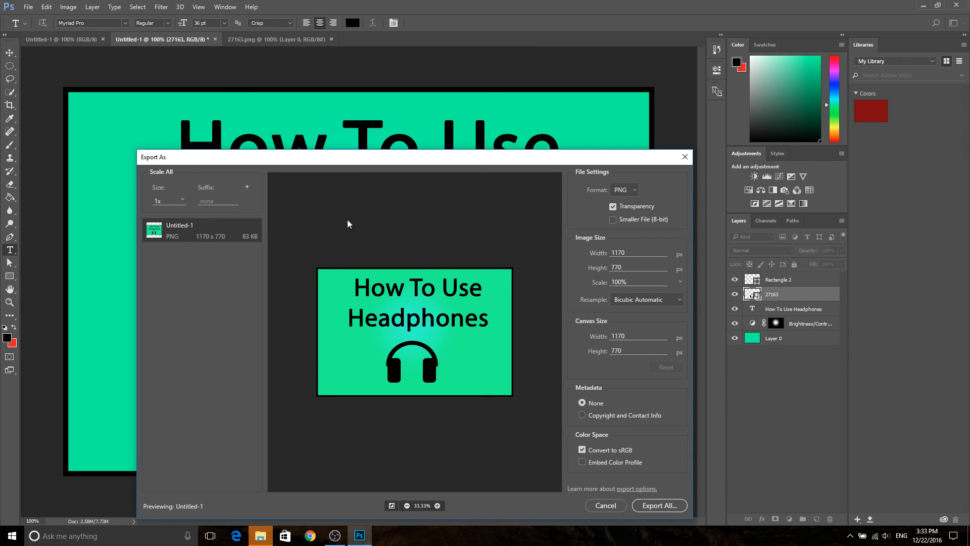
{"action": "left_click", "coordinate": [607, 506]}
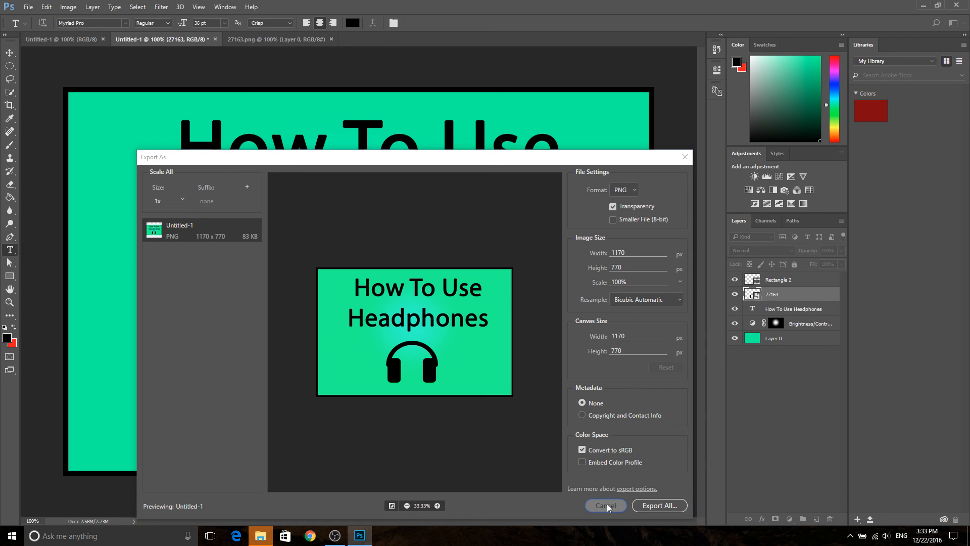